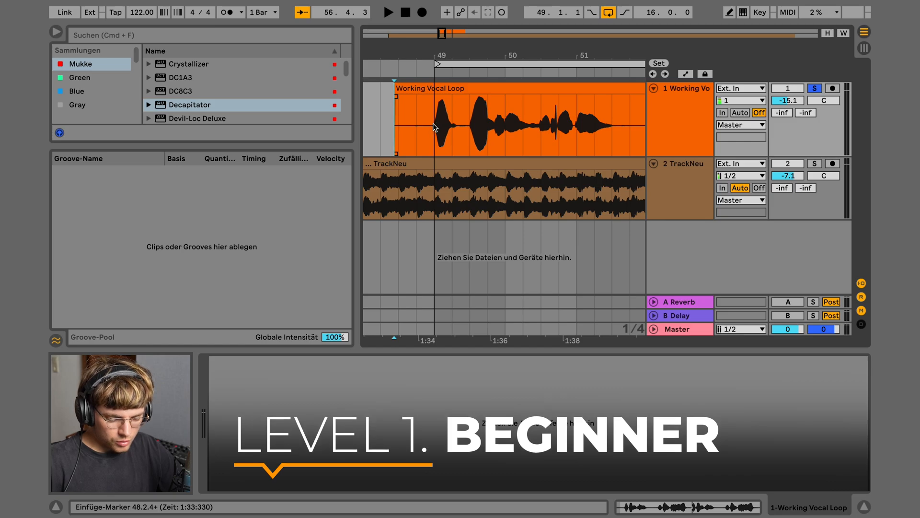
Select a two-bar stretch of the vocal clip and audition it from 48.3.1
{"action": "left_click_drag", "start_coordinate": [470, 125], "coordinate": [493, 136]}
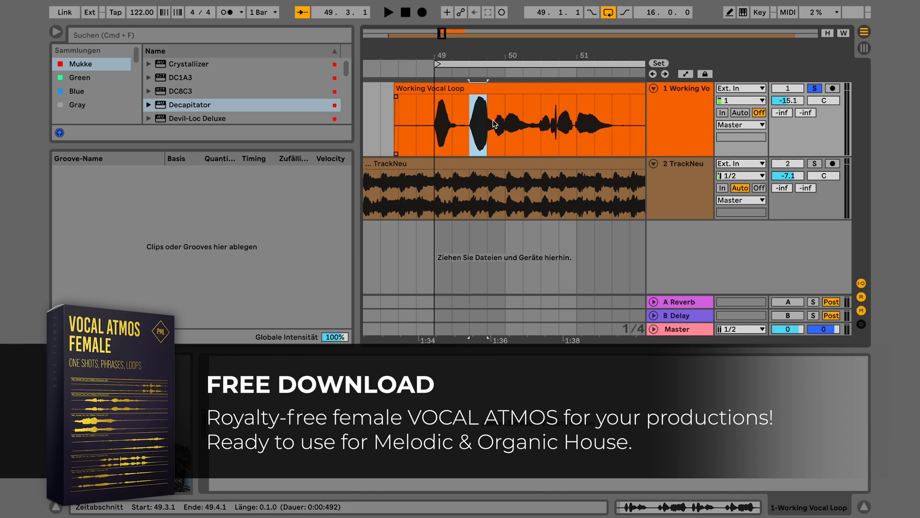
{"action": "left_click_drag", "start_coordinate": [487, 121], "coordinate": [629, 117]}
{"action": "left_click", "coordinate": [401, 127]}
{"action": "key", "text": "space"}
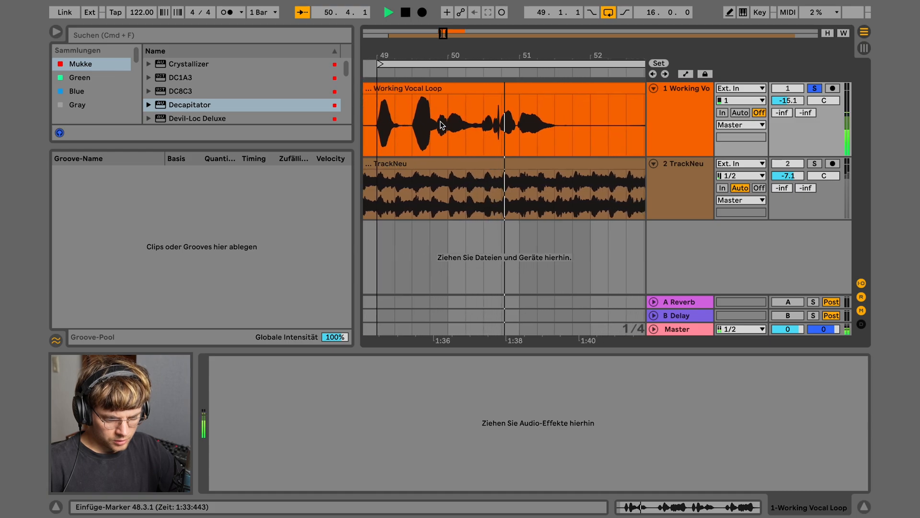
{"action": "key", "text": "space"}
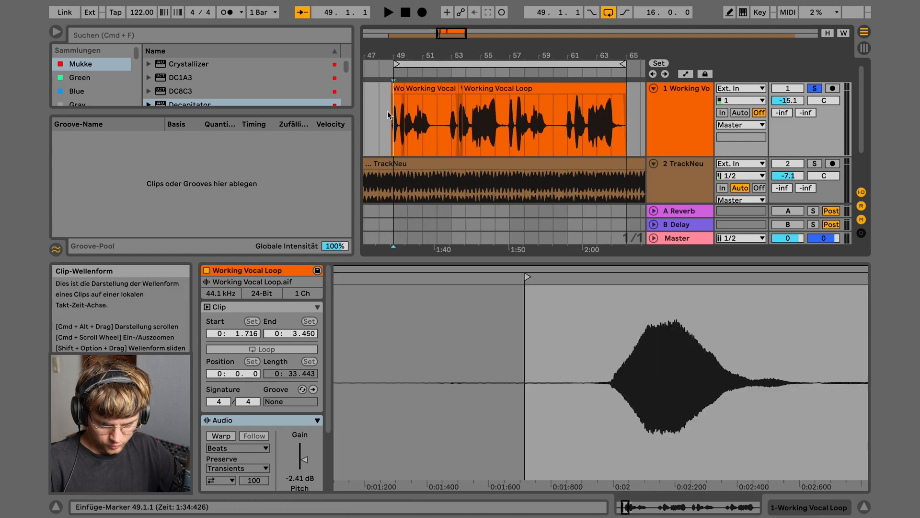
Replace the clip at bars 57–65 with pasted vocal copies, loop bars 49–65 and audition
{"action": "key", "text": "Delete"}
{"action": "key", "text": "super+v"}
{"action": "left_click_drag", "start_coordinate": [498, 89], "coordinate": [495, 89]}
{"action": "left_click", "coordinate": [439, 61]}
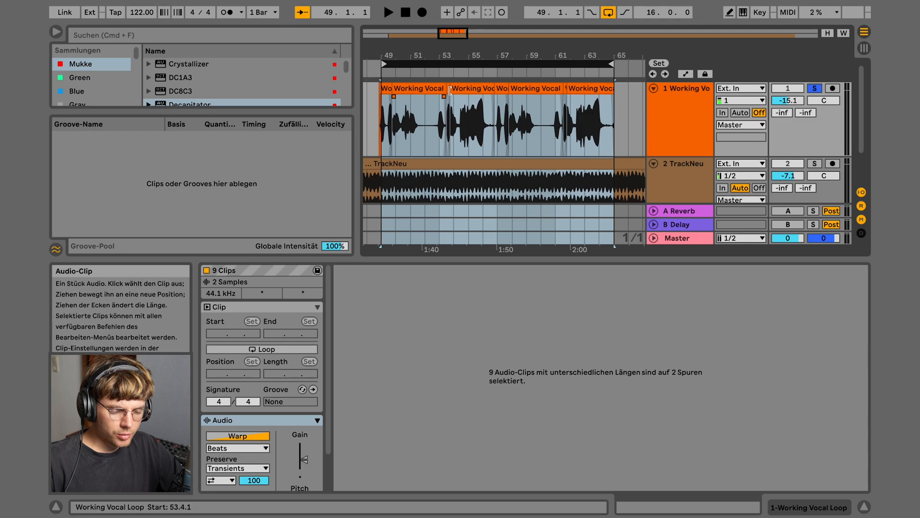
{"action": "key", "text": "space"}
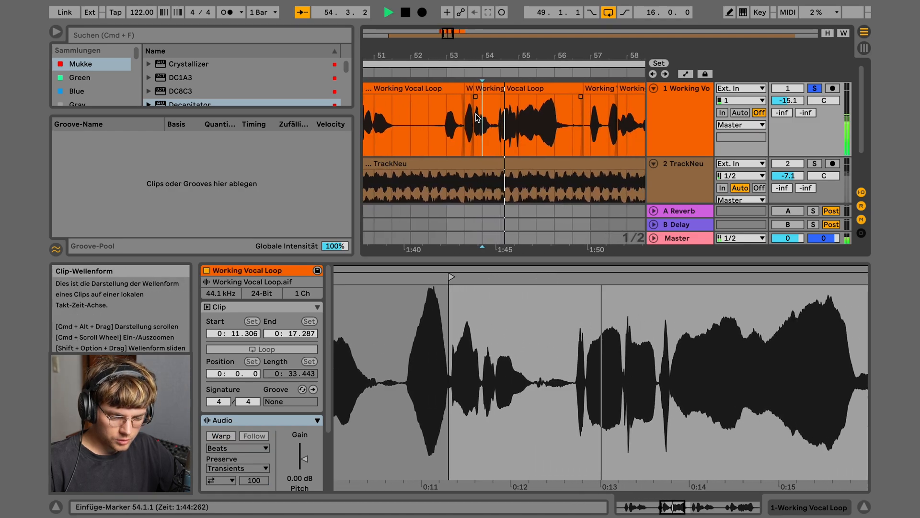
{"action": "key", "text": "space"}
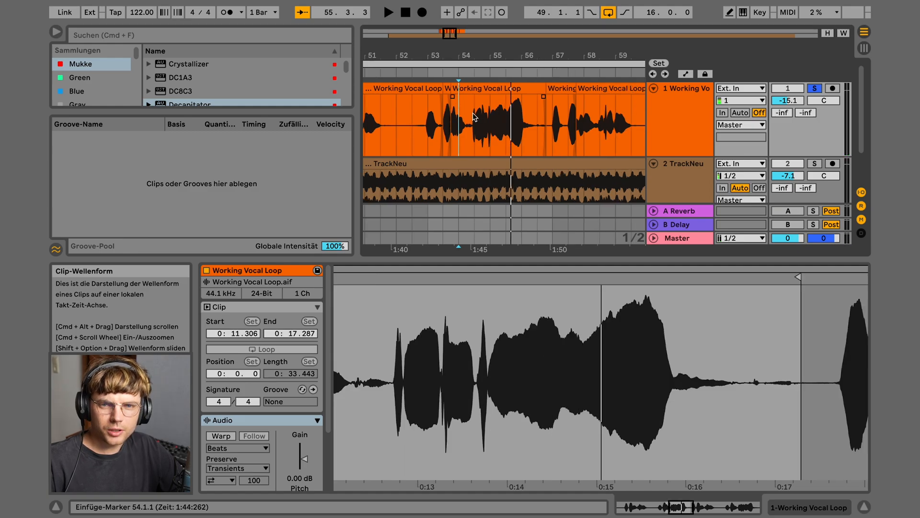
{"action": "left_click", "coordinate": [681, 120]}
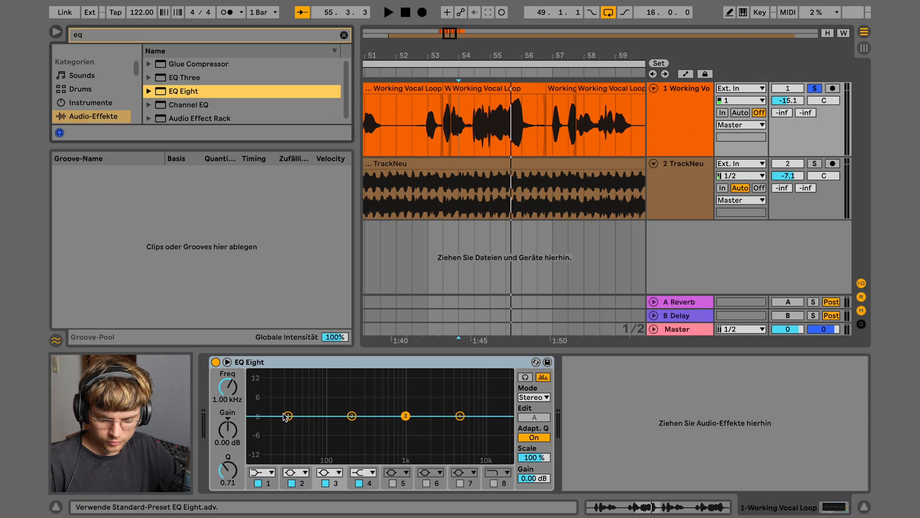
Load EQ Eight onto the vocal track and audition the vocal
{"action": "key", "text": "space"}
{"action": "key", "text": "space"}
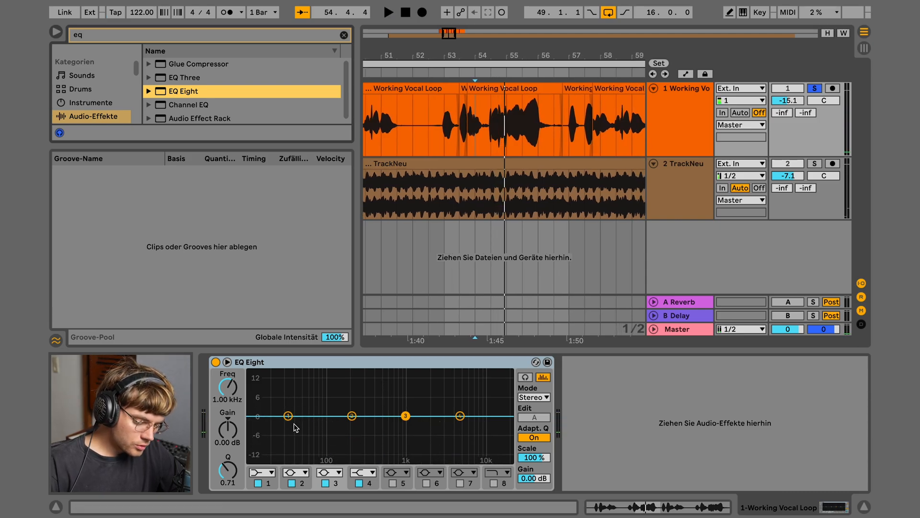
{"action": "key", "text": "space"}
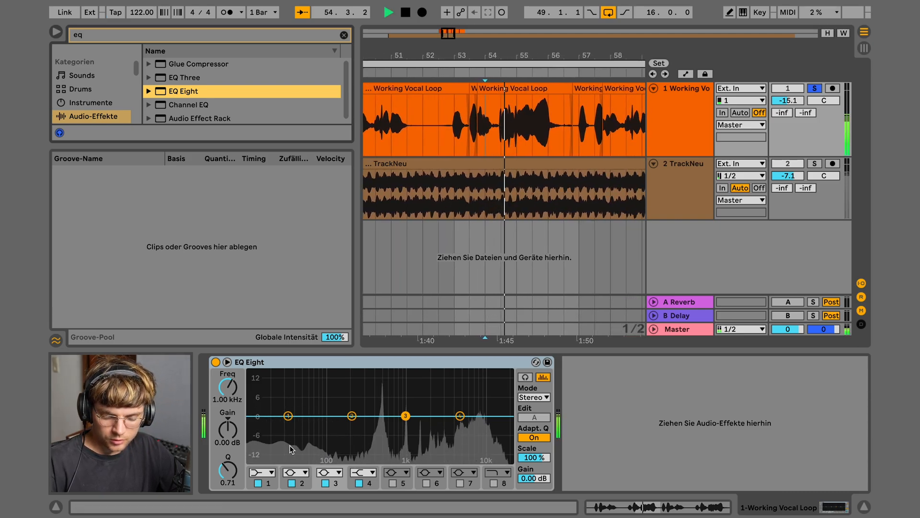
{"action": "key", "text": "space"}
Make EQ Eight band 1 a 48 dB high-pass with its cutoff at 367 Hz
{"action": "left_click", "coordinate": [262, 473]}
{"action": "left_click", "coordinate": [257, 393]}
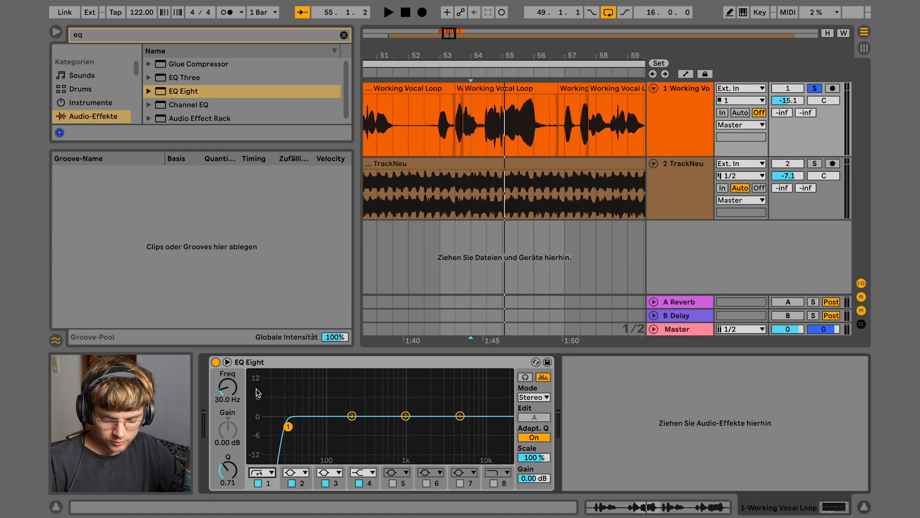
{"action": "key", "text": "space"}
{"action": "left_click_drag", "start_coordinate": [227, 399], "coordinate": [228, 372]}
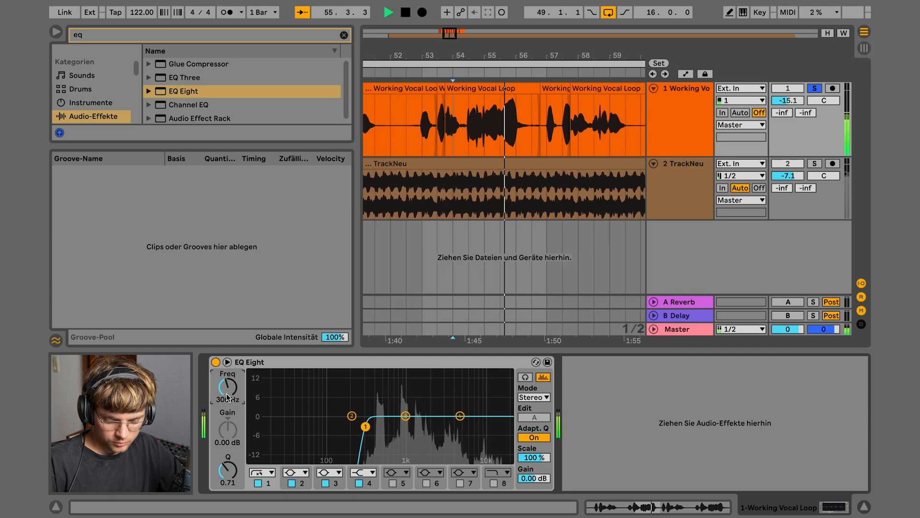
{"action": "key", "text": "space"}
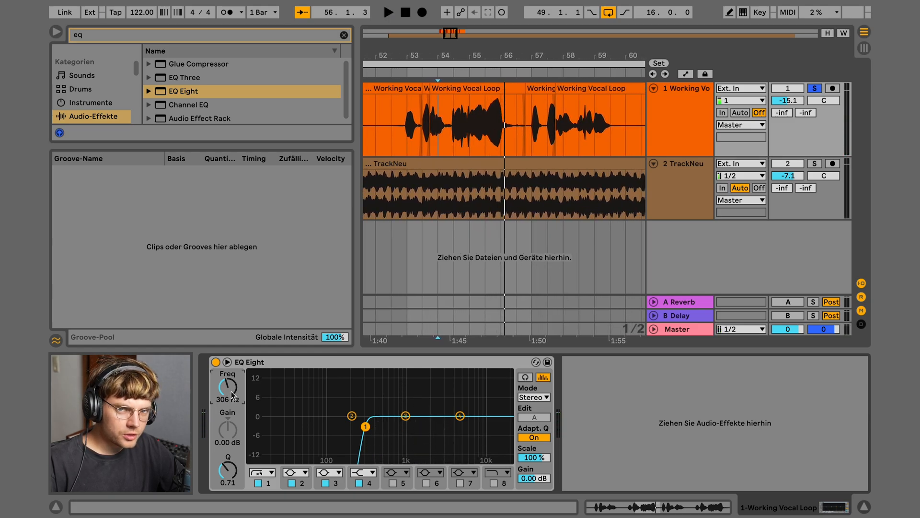
{"action": "left_click_drag", "start_coordinate": [232, 394], "coordinate": [236, 388]}
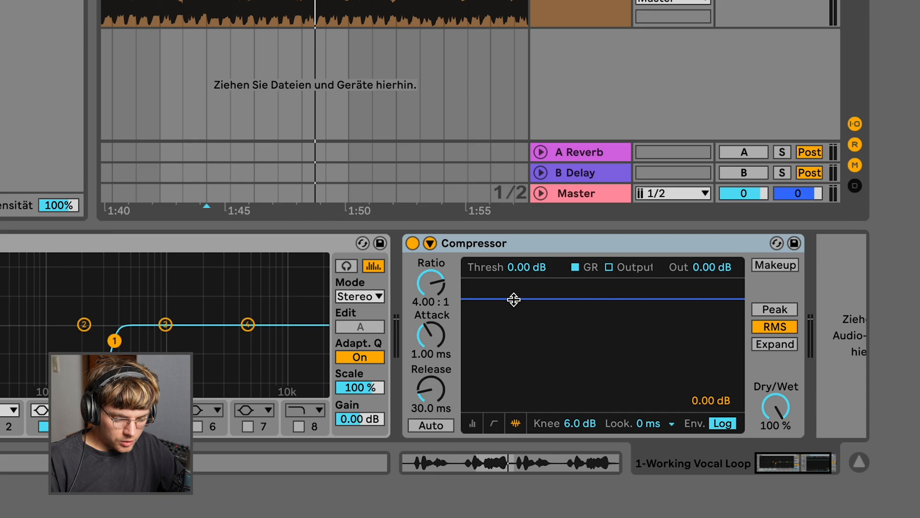
Lower the Compressor threshold to -5.05 dB while the vocal plays
{"action": "key", "text": "space"}
{"action": "left_click_drag", "start_coordinate": [514, 299], "coordinate": [514, 329]}
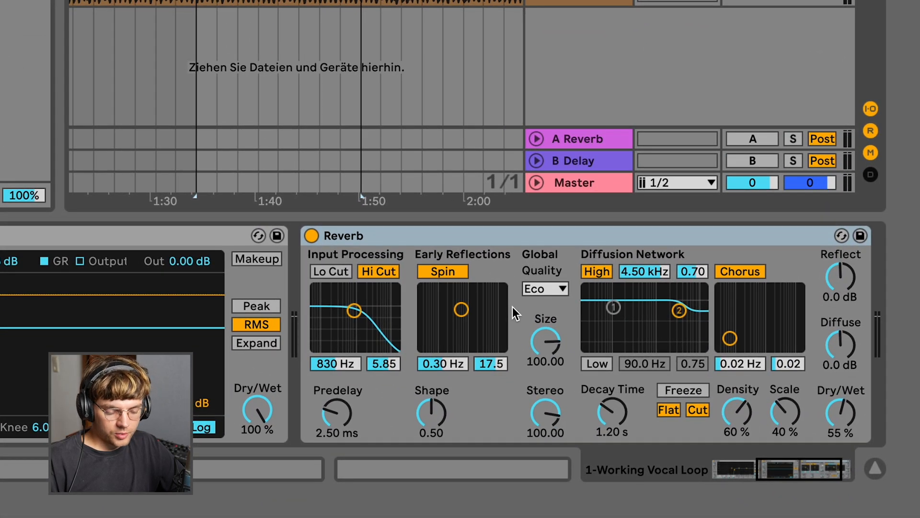
Set the Reverb's quality to High
{"action": "left_click", "coordinate": [543, 288]}
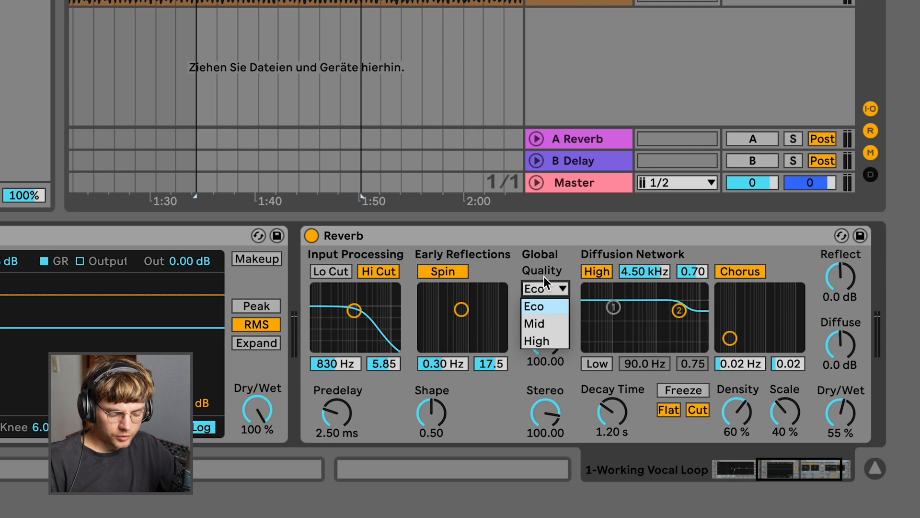
{"action": "left_click", "coordinate": [539, 341]}
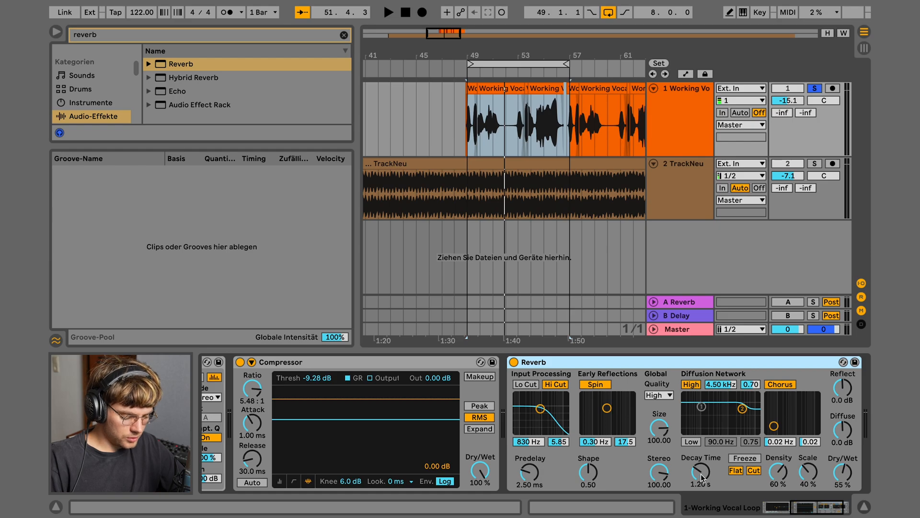
Set the Reverb decay to 9.38 s and lower its Dry/Wet to 48%, auditioning the loop
{"action": "key", "text": "space"}
{"action": "left_click_drag", "start_coordinate": [703, 476], "coordinate": [703, 488]}
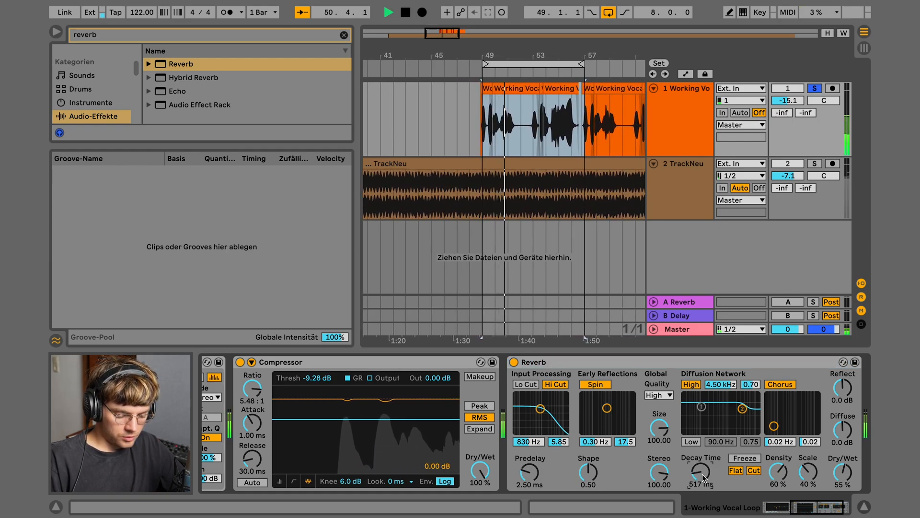
{"action": "key", "text": "space"}
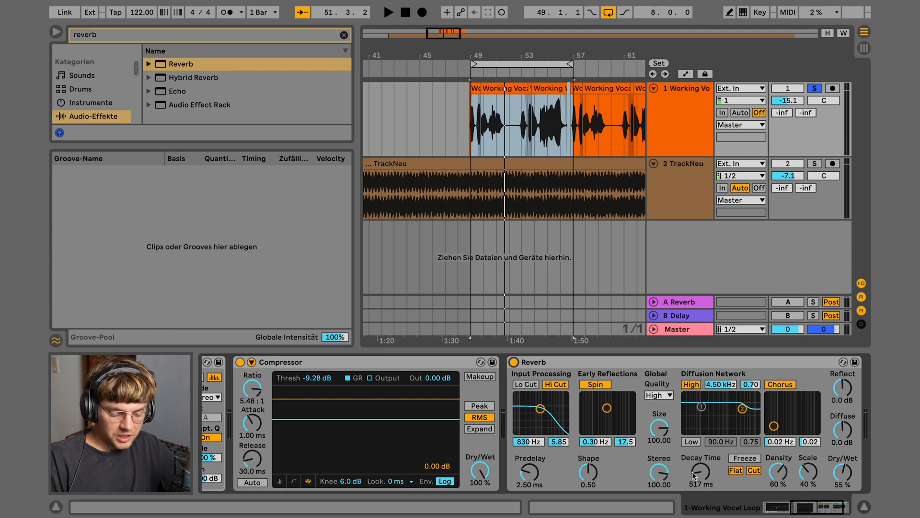
{"action": "key", "text": "space"}
{"action": "left_click_drag", "start_coordinate": [702, 472], "coordinate": [710, 471]}
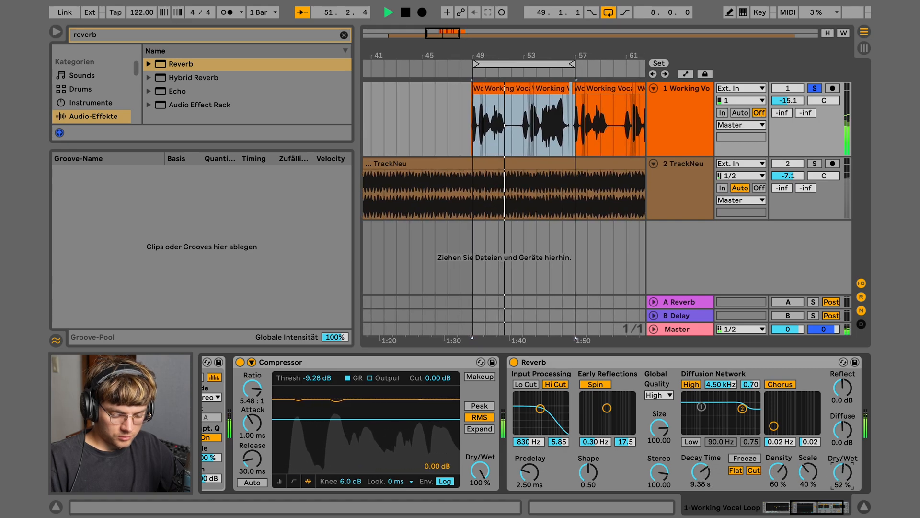
{"action": "left_click_drag", "start_coordinate": [842, 472], "coordinate": [842, 483]}
{"action": "key", "text": "space"}
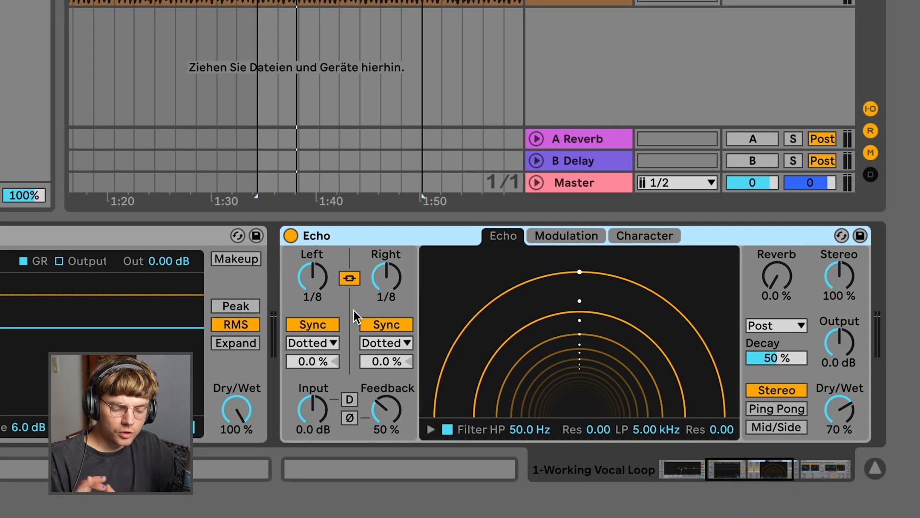
Unlink Echo's delays in free time, left 51.3 ms and right shorter, and lower its Dry/Wet
{"action": "left_click", "coordinate": [334, 322]}
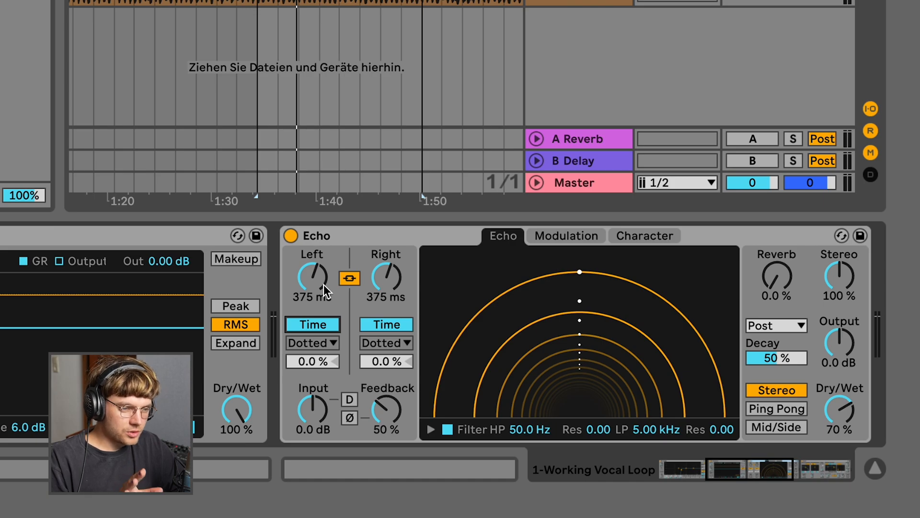
{"action": "left_click_drag", "start_coordinate": [323, 284], "coordinate": [352, 279]}
{"action": "left_click", "coordinate": [349, 278]}
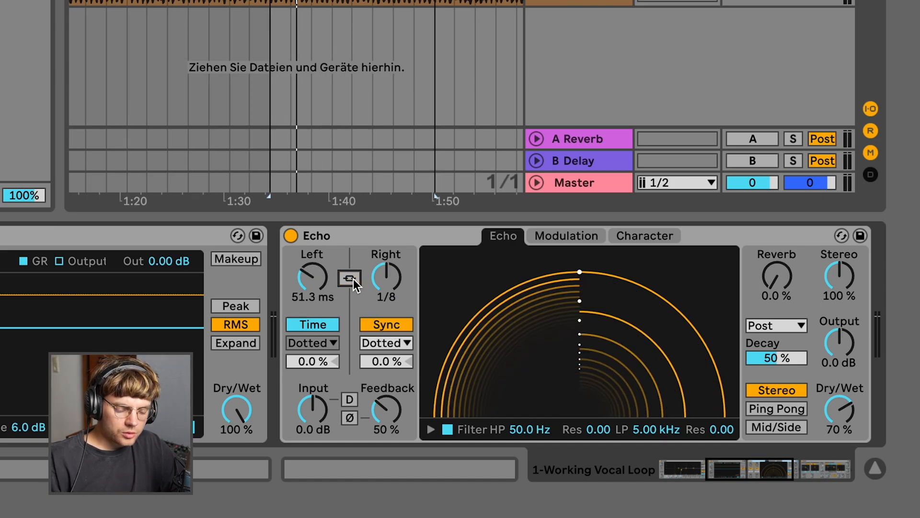
{"action": "left_click", "coordinate": [386, 324]}
{"action": "left_click_drag", "start_coordinate": [386, 277], "coordinate": [386, 307]}
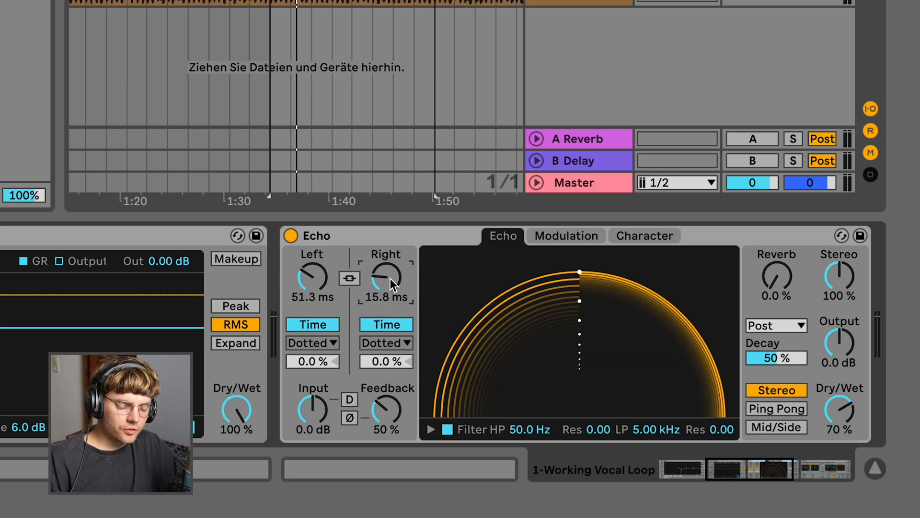
{"action": "key", "text": "space"}
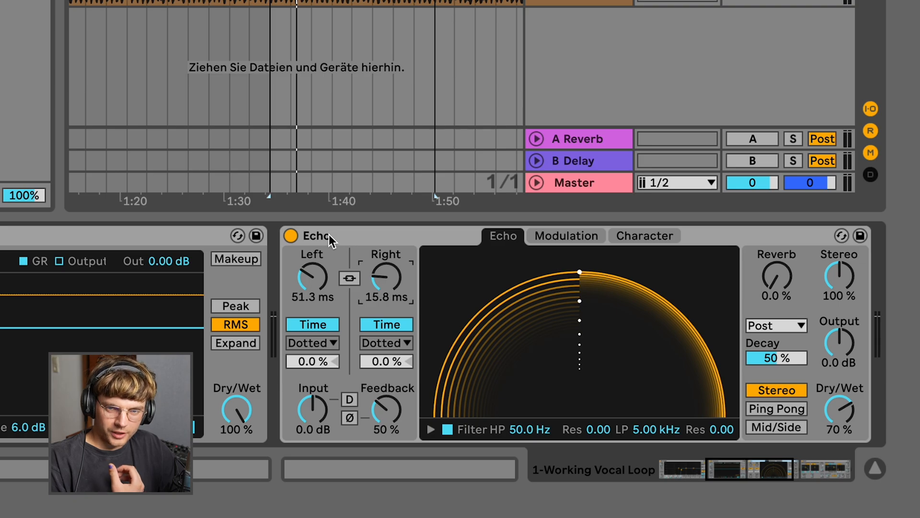
{"action": "left_click_drag", "start_coordinate": [839, 410], "coordinate": [839, 431]}
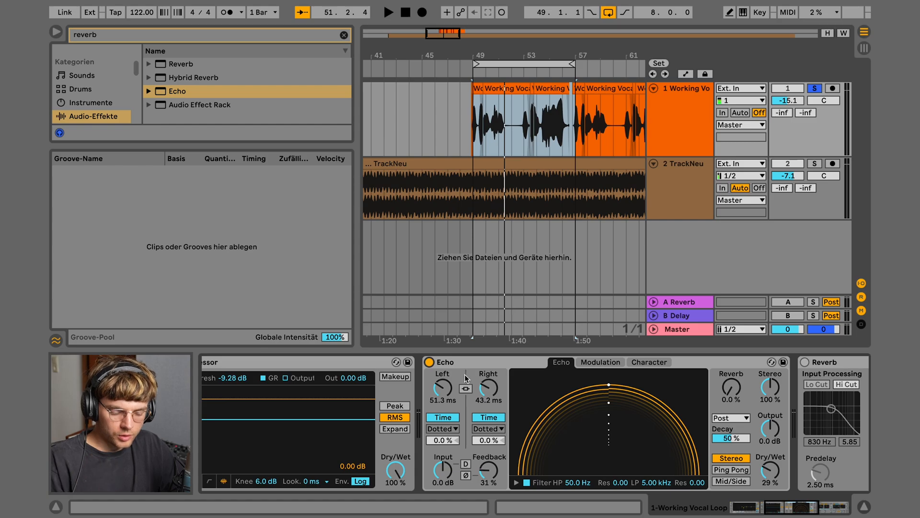
Audition the loop, then add a second Echo after the first one
{"action": "key", "text": "space"}
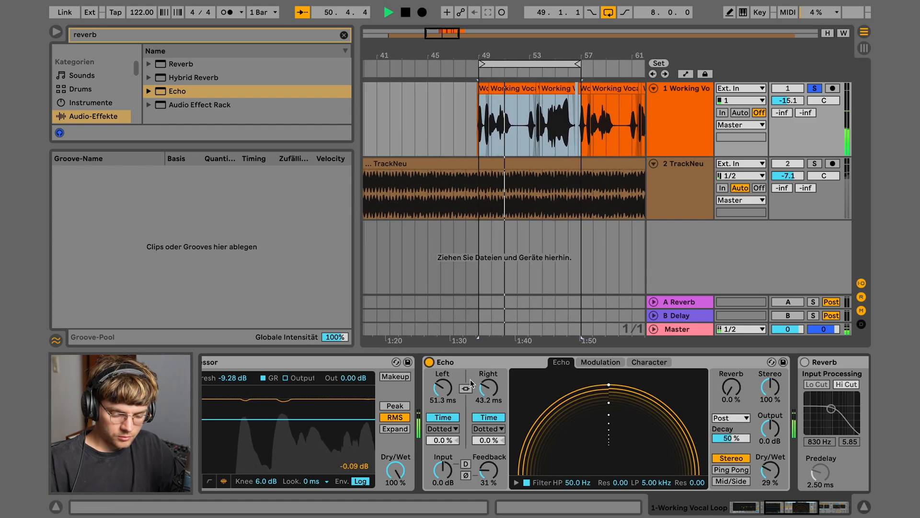
{"action": "key", "text": "space"}
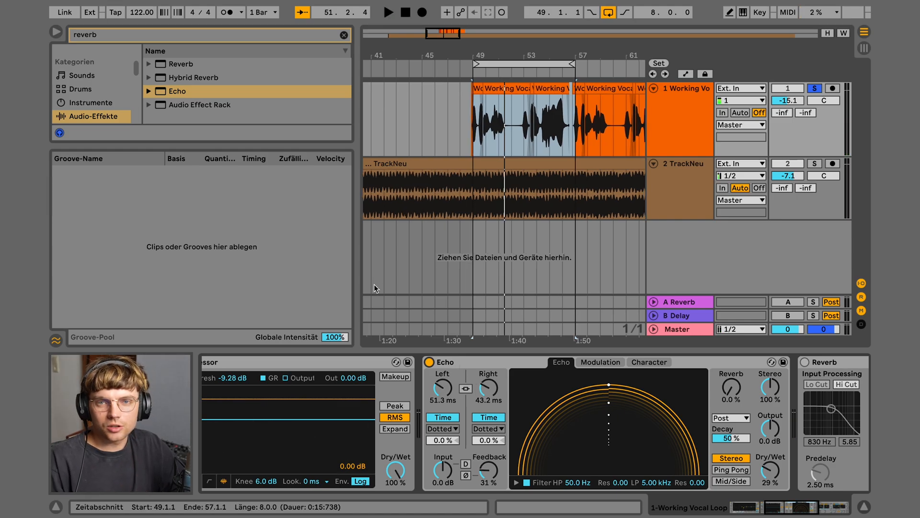
{"action": "key", "text": "Return"}
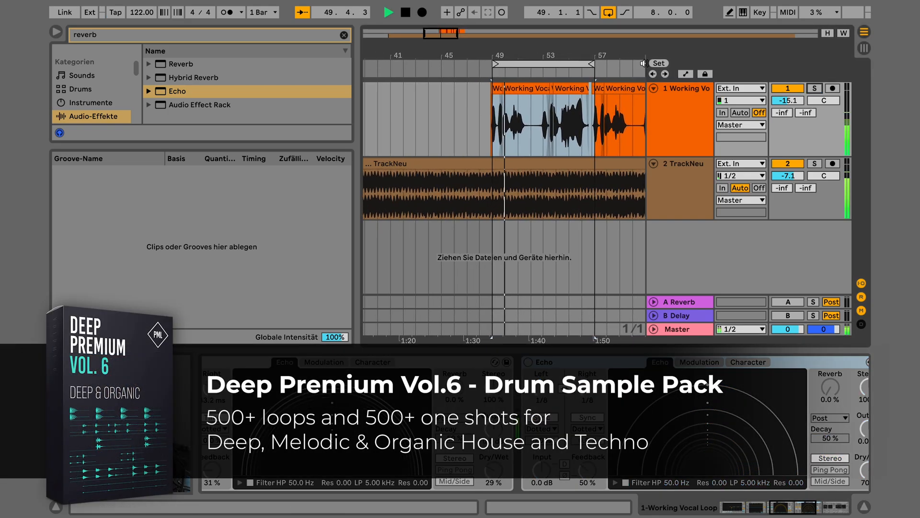
Raise the vocal track volume to about -14 dB
{"action": "left_click_drag", "start_coordinate": [577, 55], "coordinate": [553, 55]}
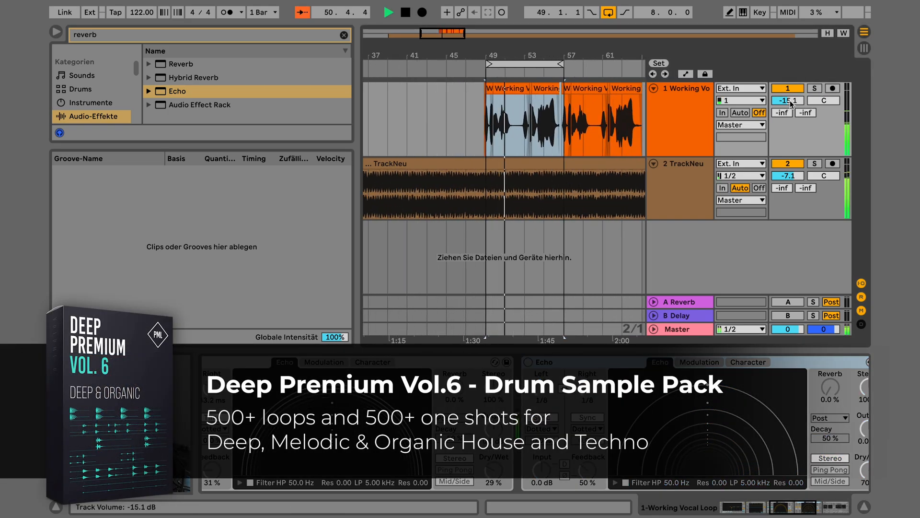
{"action": "left_click_drag", "start_coordinate": [788, 100], "coordinate": [788, 95]}
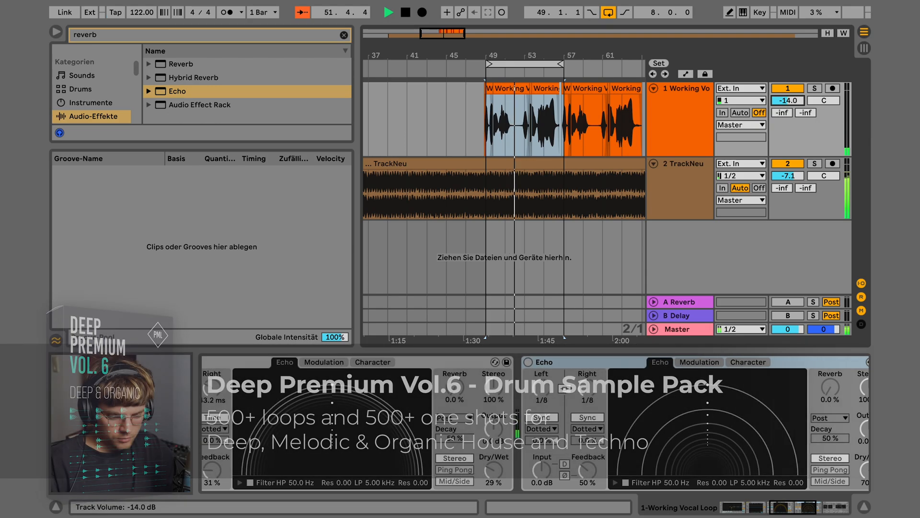
{"action": "key", "text": "space"}
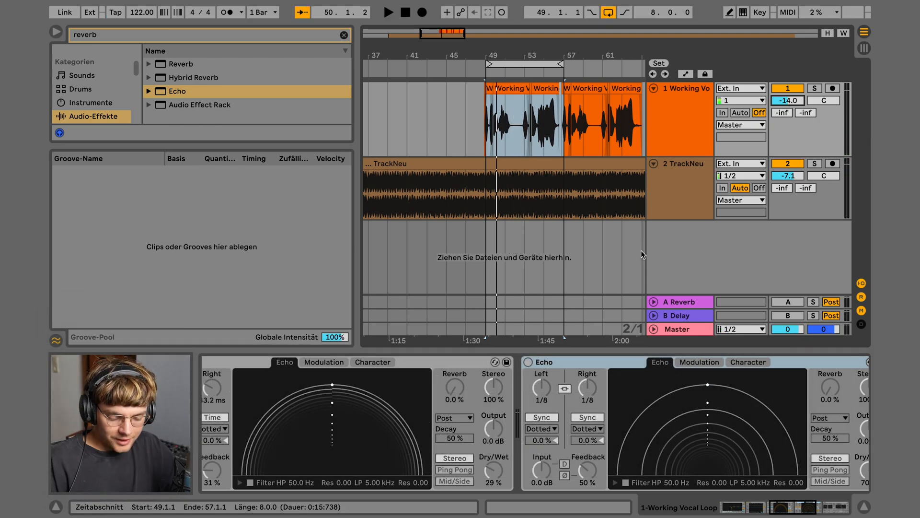
Switch on the second Echo and audition the vocal with it
{"action": "left_click", "coordinate": [528, 362]}
{"action": "key", "text": "space"}
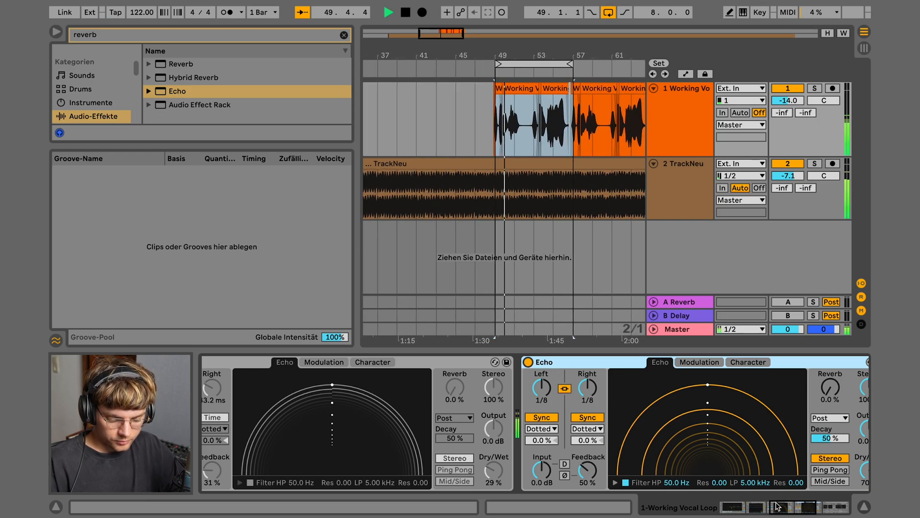
{"action": "scroll", "coordinate": [731, 424], "scroll_direction": "right", "scroll_amount": 5}
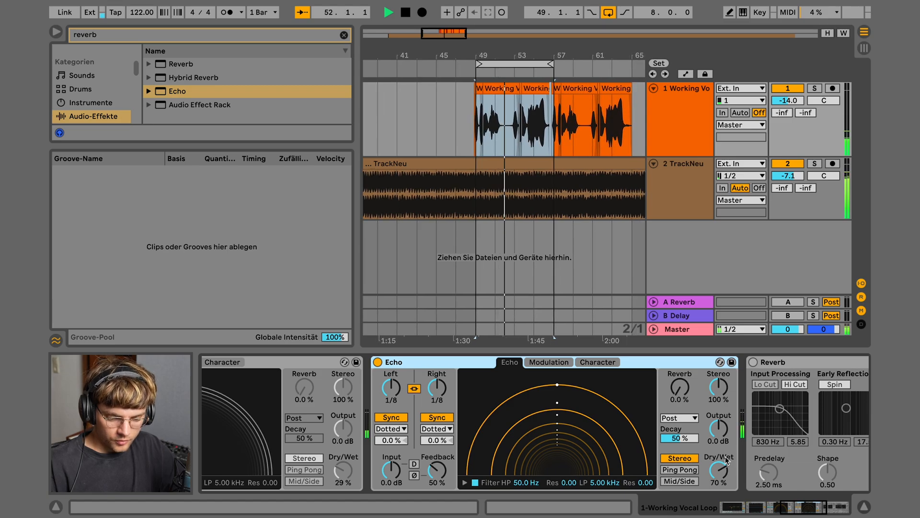
{"action": "key", "text": "space"}
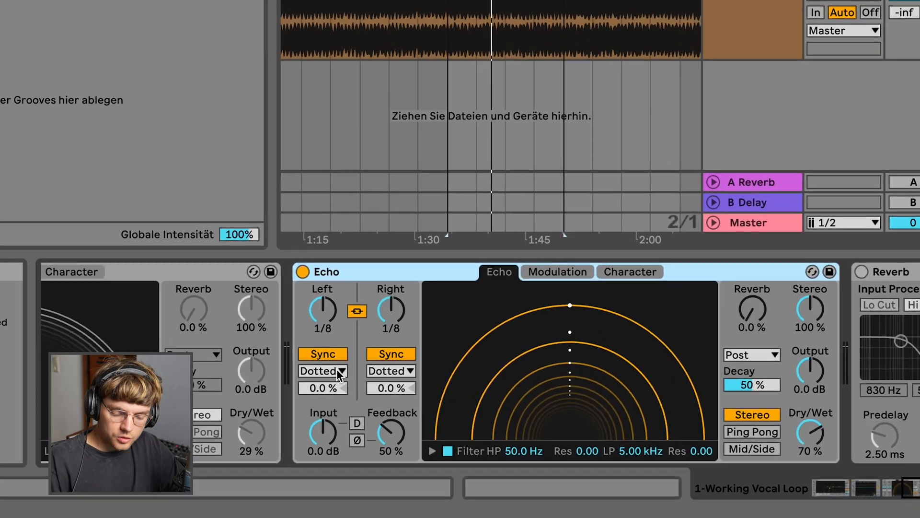
Set the second Echo to straight 1-bar delays at 31% Dry/Wet, then switch it off
{"action": "left_click", "coordinate": [402, 429]}
{"action": "left_click", "coordinate": [318, 359]}
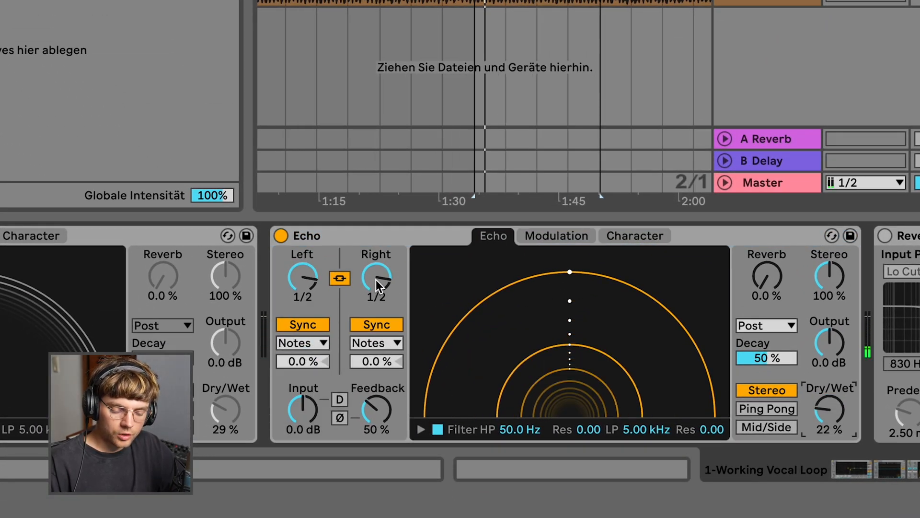
{"action": "left_click_drag", "start_coordinate": [375, 280], "coordinate": [375, 281]}
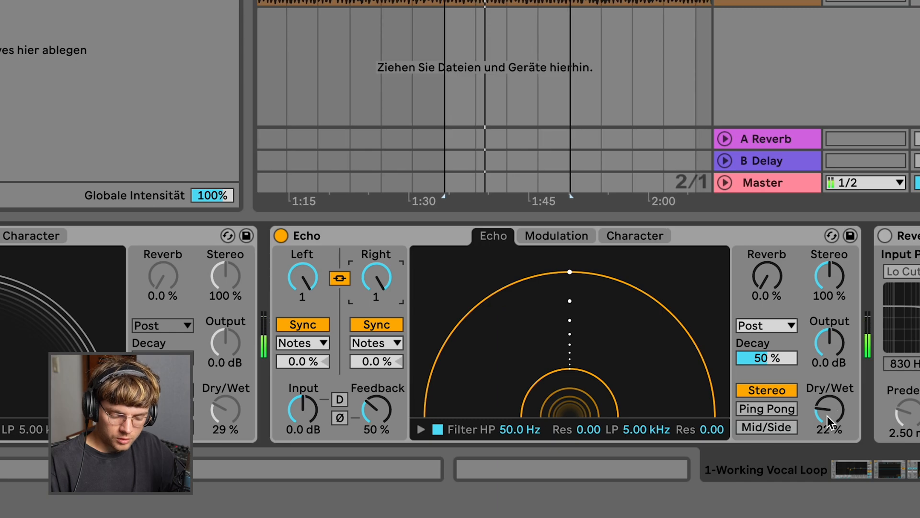
{"action": "left_click_drag", "start_coordinate": [832, 417], "coordinate": [832, 408]}
{"action": "left_click", "coordinate": [281, 235]}
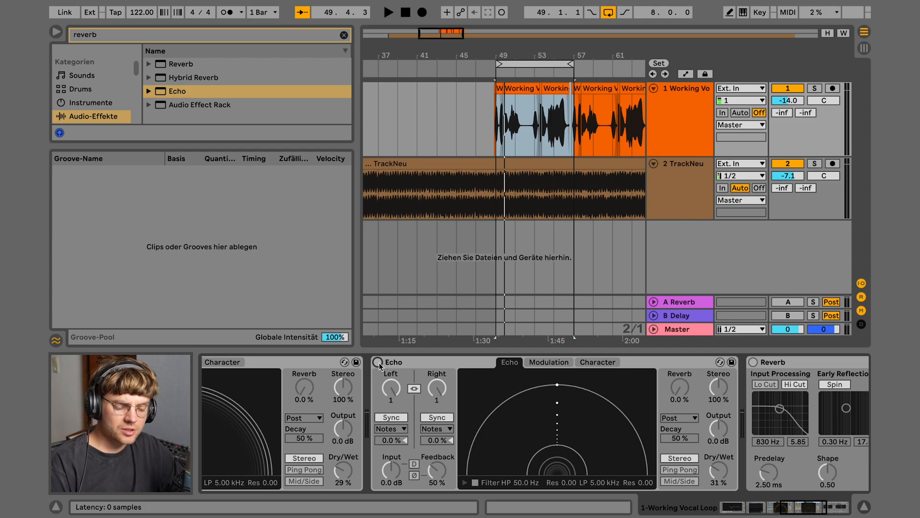
Group all the vocal devices into an Audio Effect Rack, then show the B Delay return
{"action": "scroll", "coordinate": [379, 366], "scroll_direction": "left", "scroll_amount": 6}
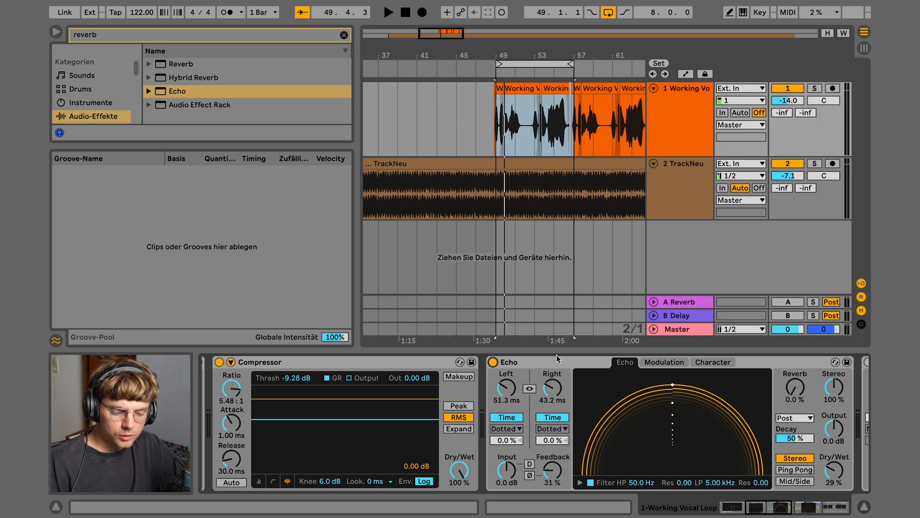
{"action": "key", "text": "space"}
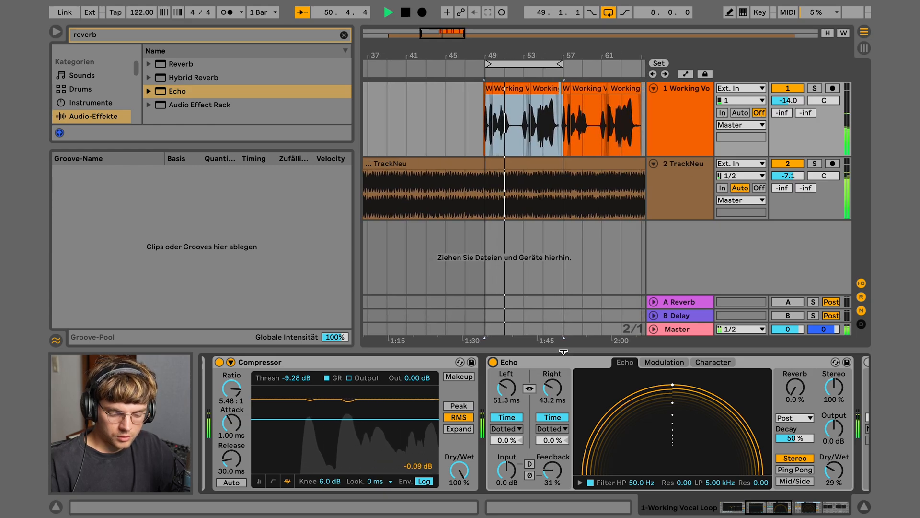
{"action": "left_click_drag", "start_coordinate": [758, 507], "coordinate": [810, 507]}
{"action": "left_click", "coordinate": [442, 364]}
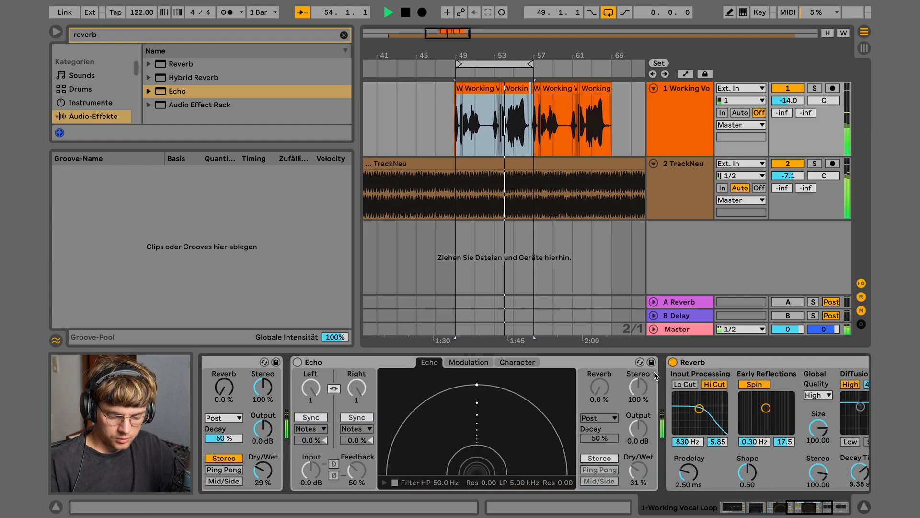
{"action": "left_click", "coordinate": [719, 364], "text": "shift"}
{"action": "key", "text": "ctrl+g"}
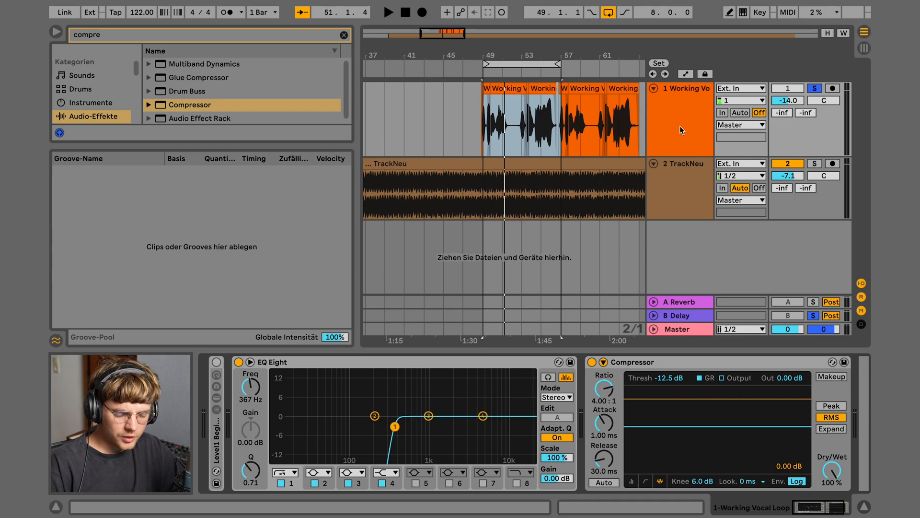
{"action": "left_click", "coordinate": [685, 316]}
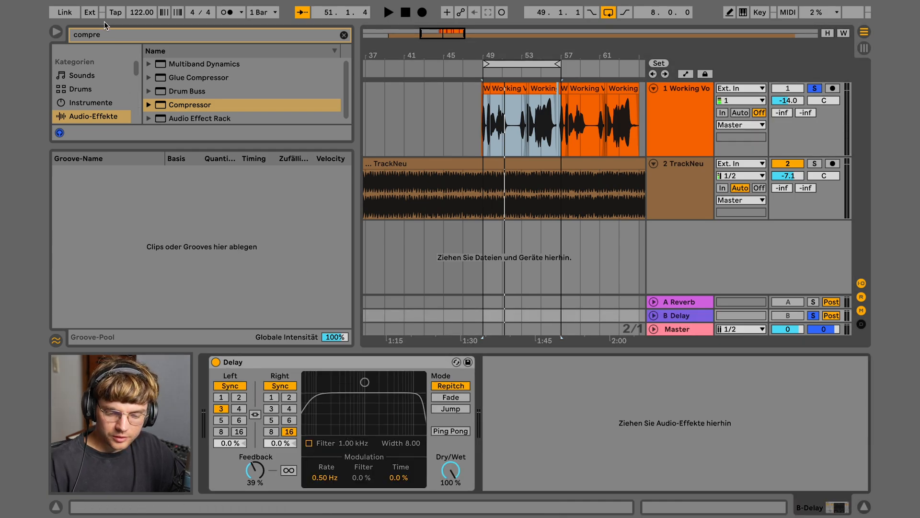
Search 'ech' and drop Echo onto the B return in place of its Delay
{"action": "key", "text": "ctrl+f"}
{"action": "type", "text": "echo"}
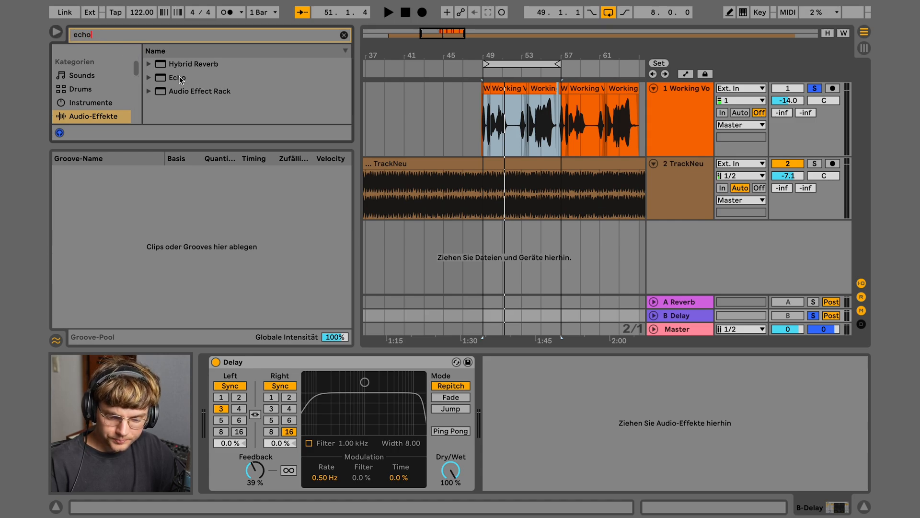
{"action": "left_click_drag", "start_coordinate": [180, 79], "coordinate": [698, 314]}
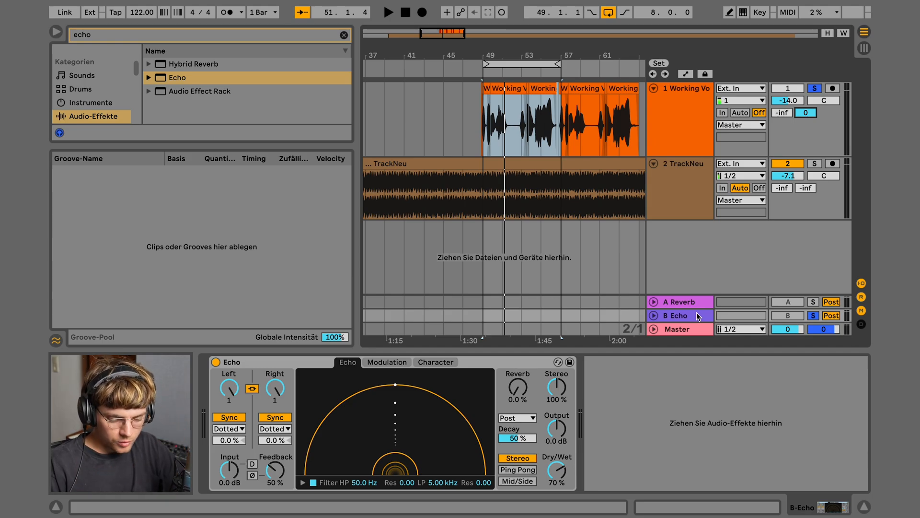
{"action": "left_click", "coordinate": [697, 312]}
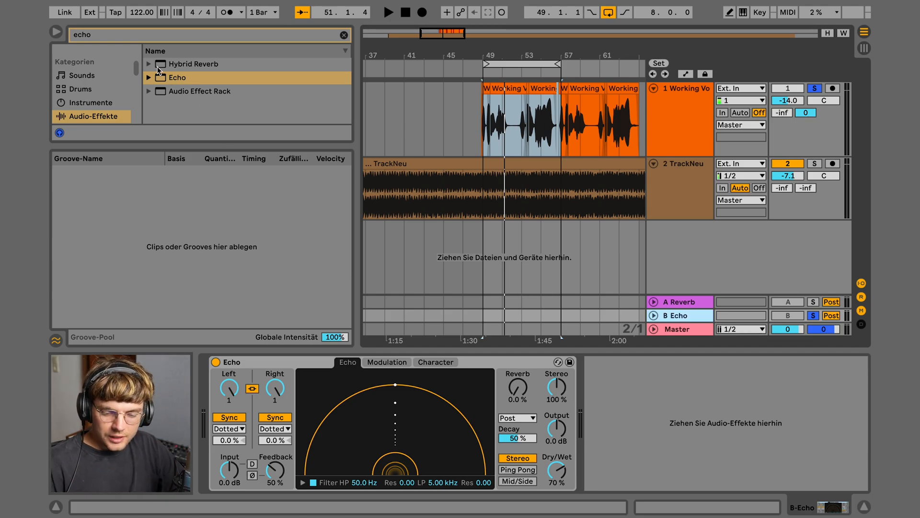
{"action": "left_click", "coordinate": [116, 33]}
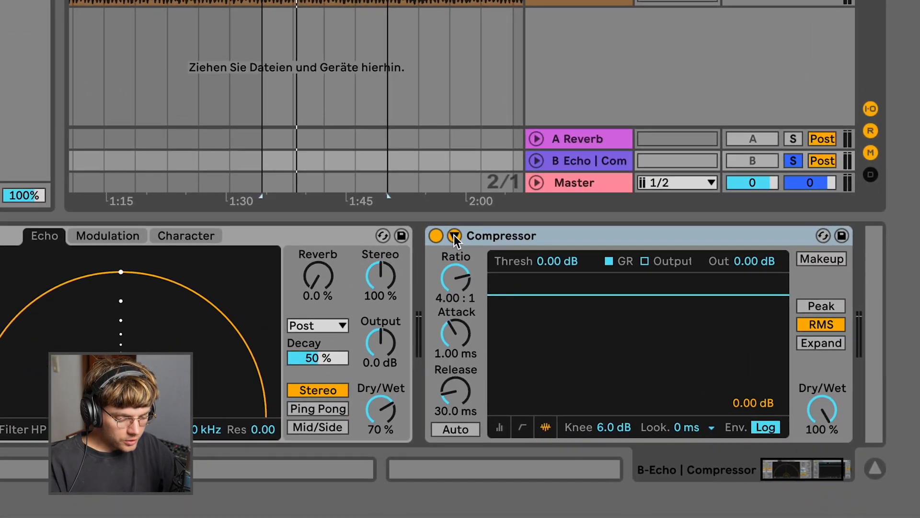
Sidechain B Echo's Compressor from 1-Working Vocal Loop with threshold at -24.8 dB
{"action": "left_click", "coordinate": [454, 235]}
{"action": "left_click", "coordinate": [464, 256]}
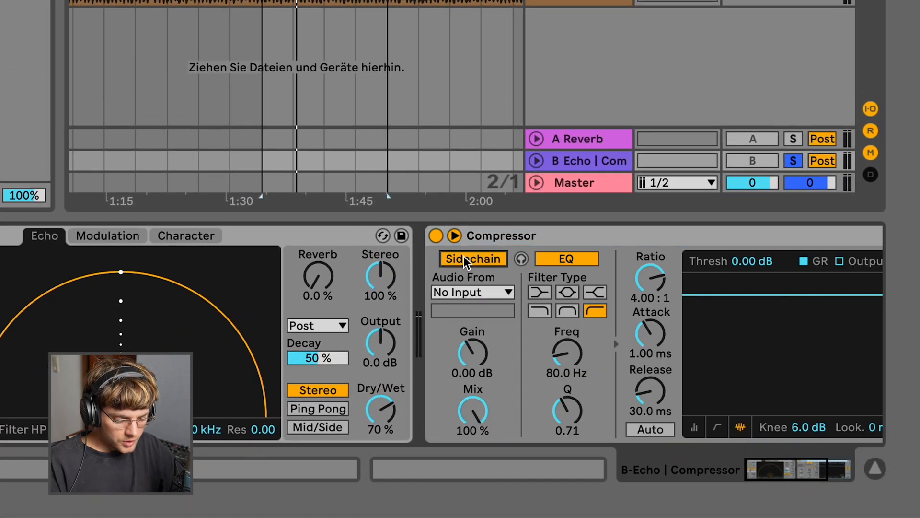
{"action": "left_click", "coordinate": [476, 291]}
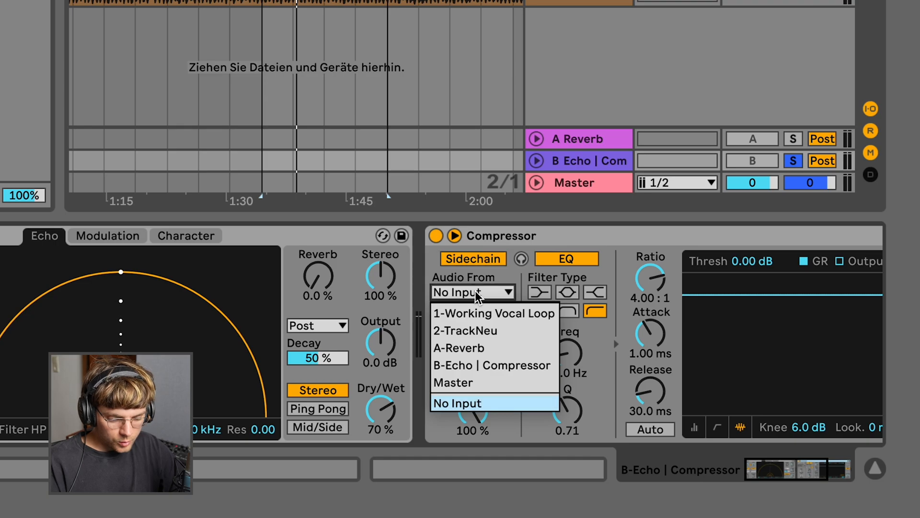
{"action": "left_click", "coordinate": [479, 311]}
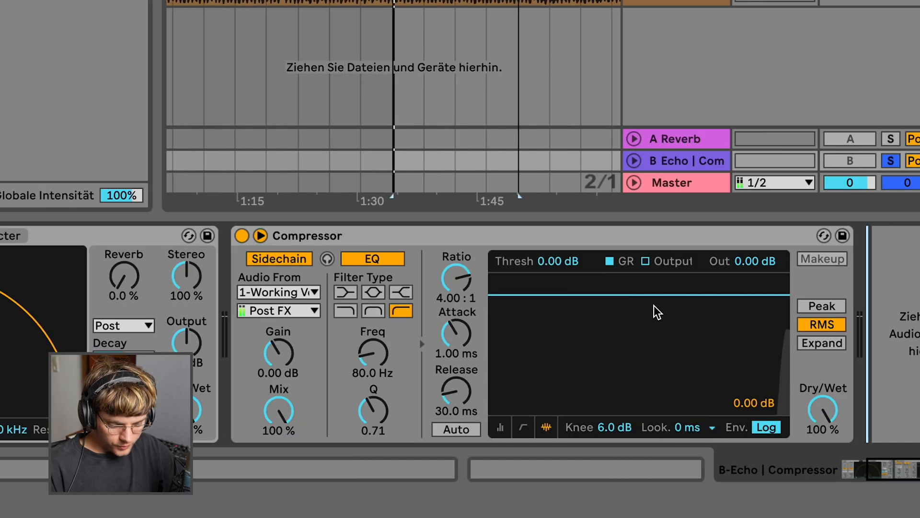
{"action": "left_click_drag", "start_coordinate": [651, 295], "coordinate": [651, 352]}
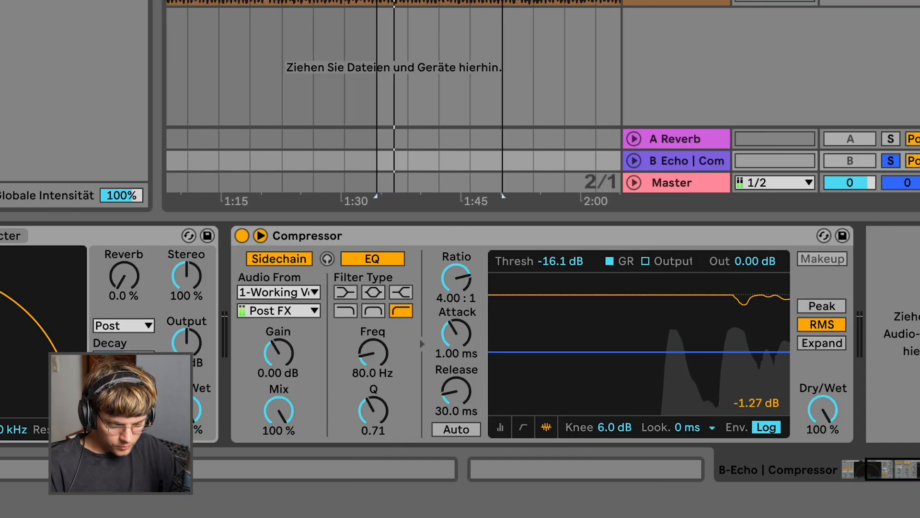
{"action": "left_click_drag", "start_coordinate": [650, 353], "coordinate": [652, 373]}
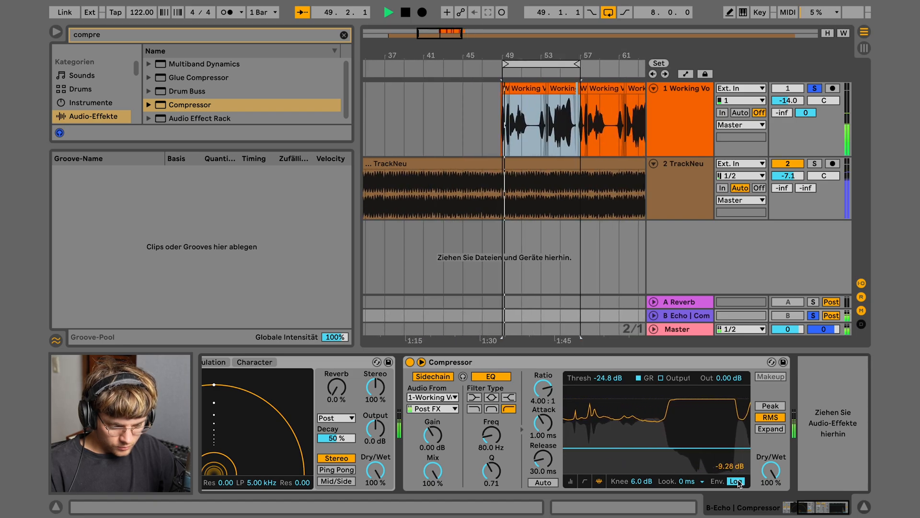
Reduce the echo device's feedback on the B Echo return
{"action": "key", "text": "space"}
{"action": "scroll", "coordinate": [461, 445], "scroll_direction": "left", "scroll_amount": 4}
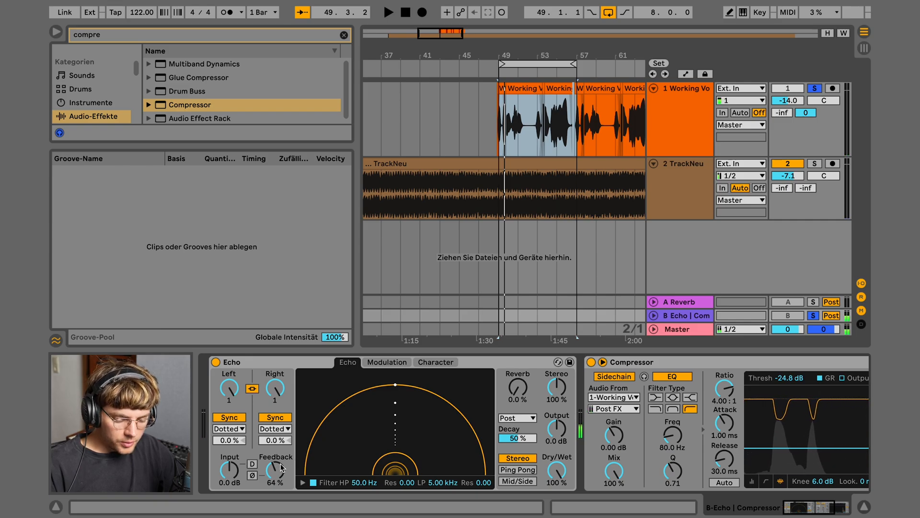
{"action": "left_click_drag", "start_coordinate": [282, 468], "coordinate": [282, 479]}
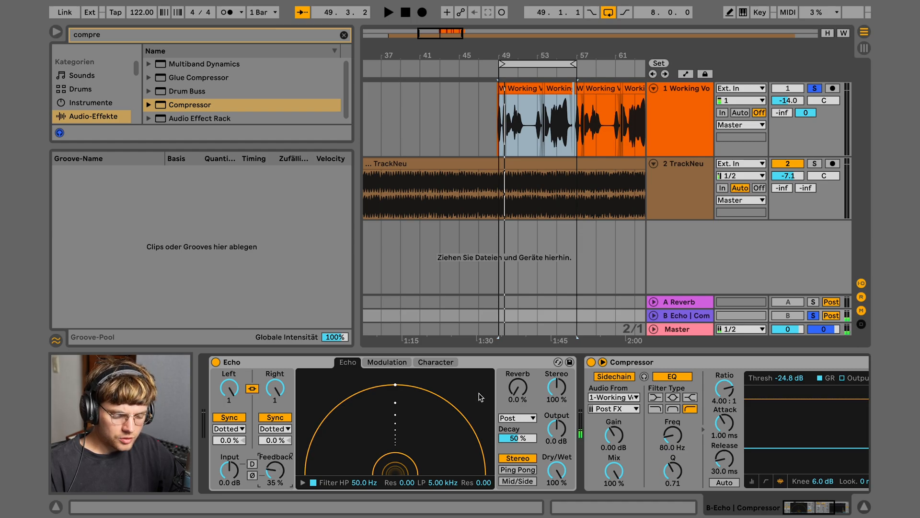
{"action": "scroll", "coordinate": [475, 417], "scroll_direction": "right", "scroll_amount": 5}
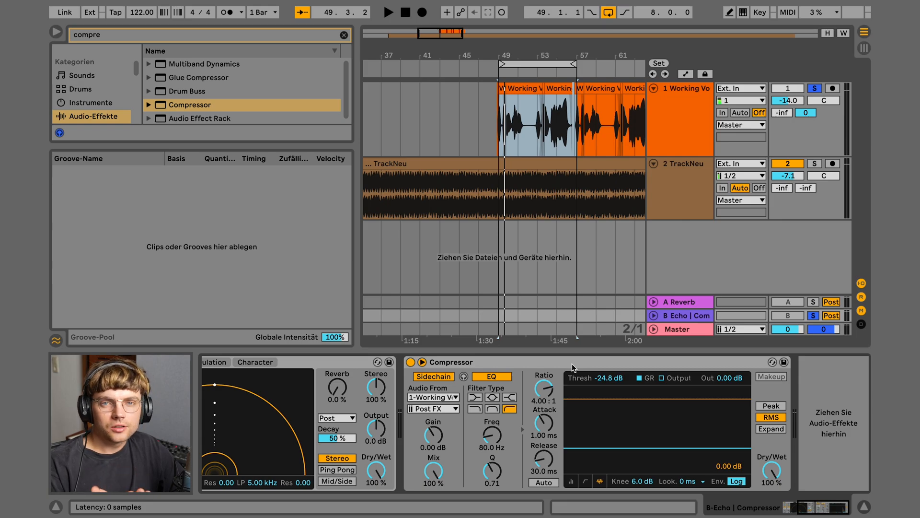
Set the vocal's send B to the echo return at -15.0 dB
{"action": "key", "text": "space"}
{"action": "mouse_move", "coordinate": [806, 113]}
{"action": "left_mouse_down"}
{"action": "mouse_move", "coordinate": [805, 139]}
{"action": "mouse_move", "coordinate": [805, 117]}
{"action": "left_mouse_up"}
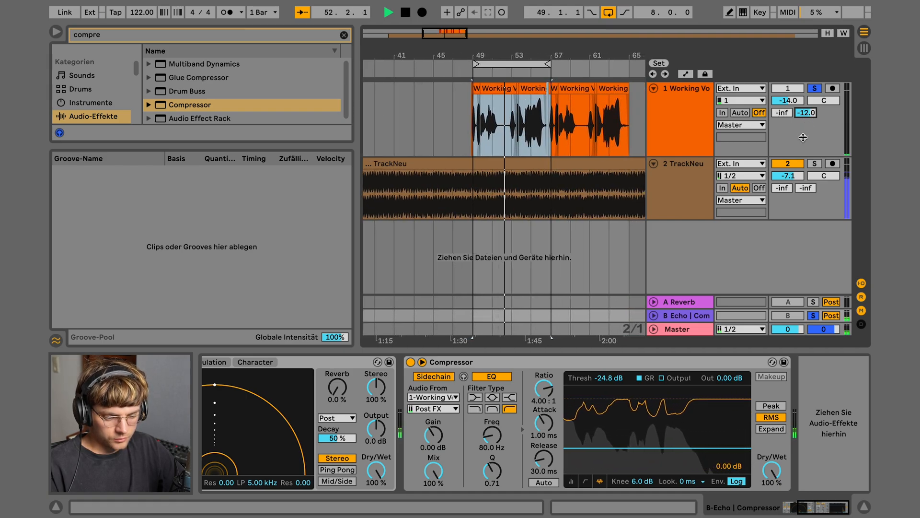
{"action": "left_click_drag", "start_coordinate": [806, 118], "coordinate": [805, 123]}
{"action": "key", "text": "space"}
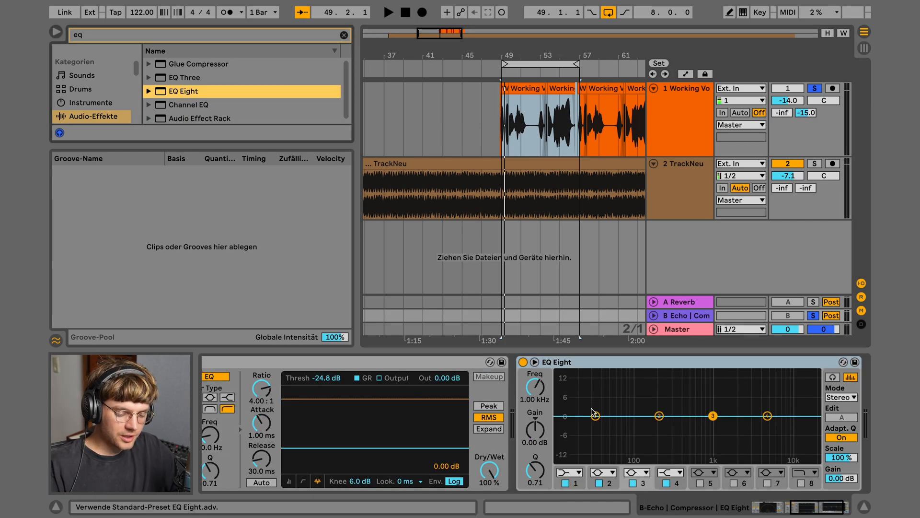
Make EQ Eight's first band a high-pass filter around 1.04 kHz
{"action": "left_click", "coordinate": [596, 417]}
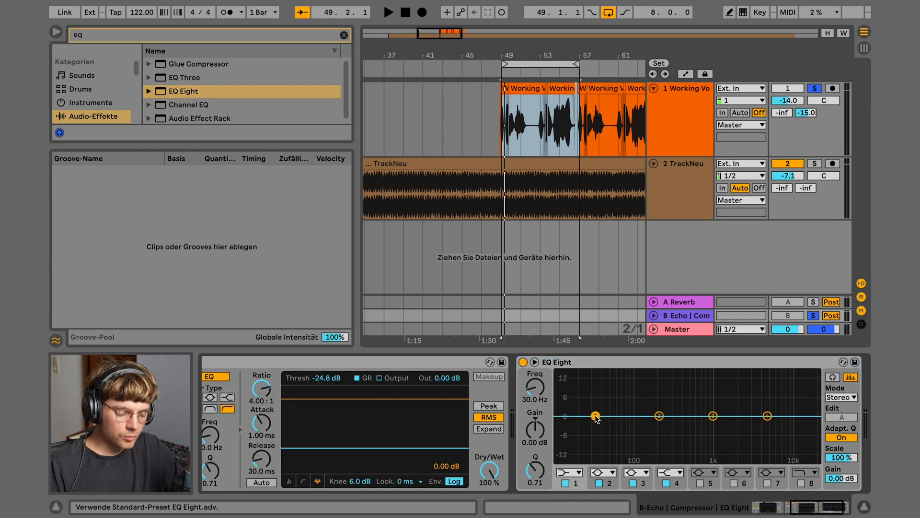
{"action": "left_click", "coordinate": [573, 472]}
{"action": "left_click", "coordinate": [564, 398]}
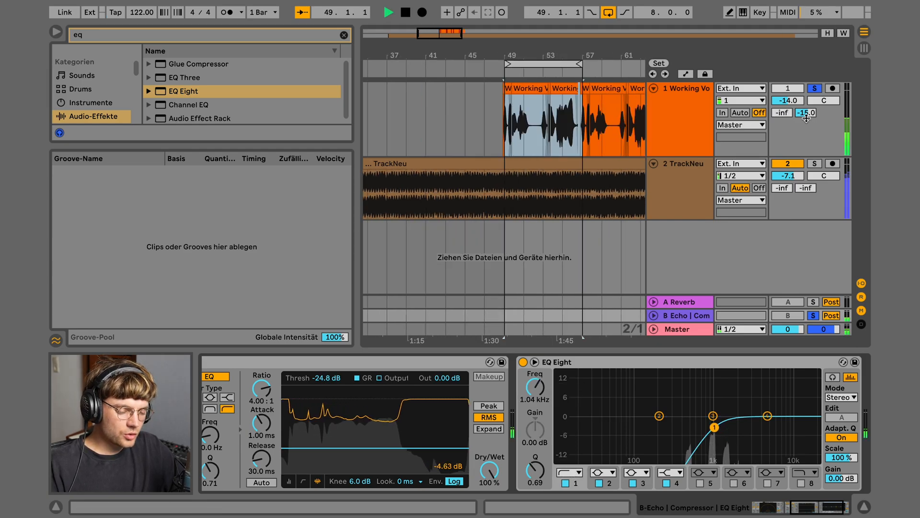
Raise the vocal's echo send to -12.5 dB and reselect the vocal track
{"action": "left_click_drag", "start_coordinate": [806, 115], "coordinate": [806, 103]}
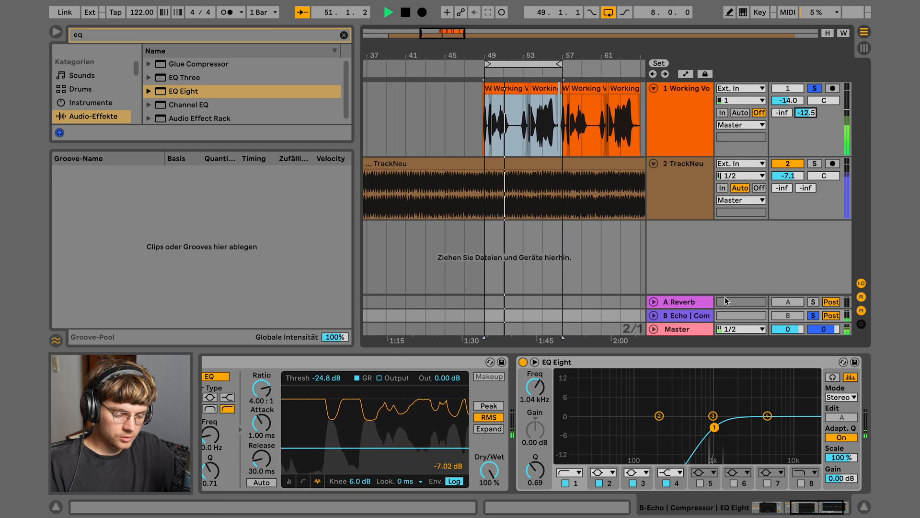
{"action": "key", "text": "space"}
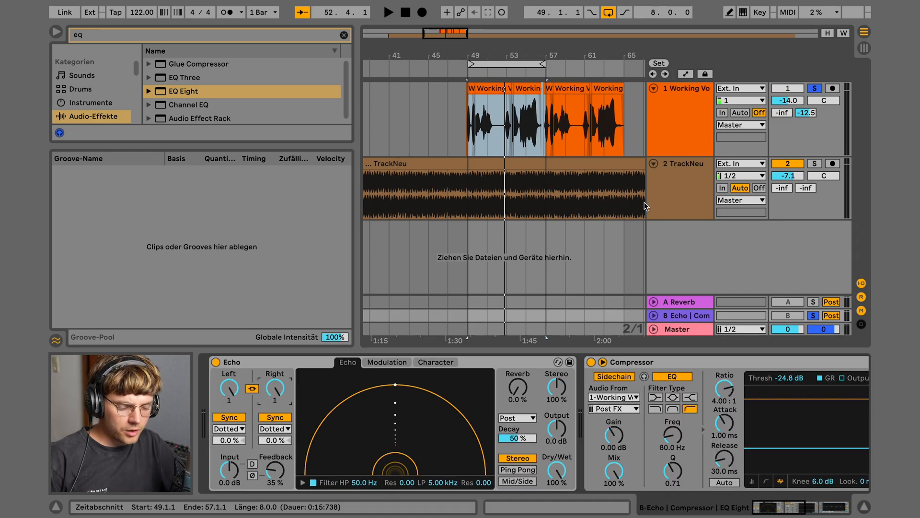
{"action": "left_click", "coordinate": [678, 136]}
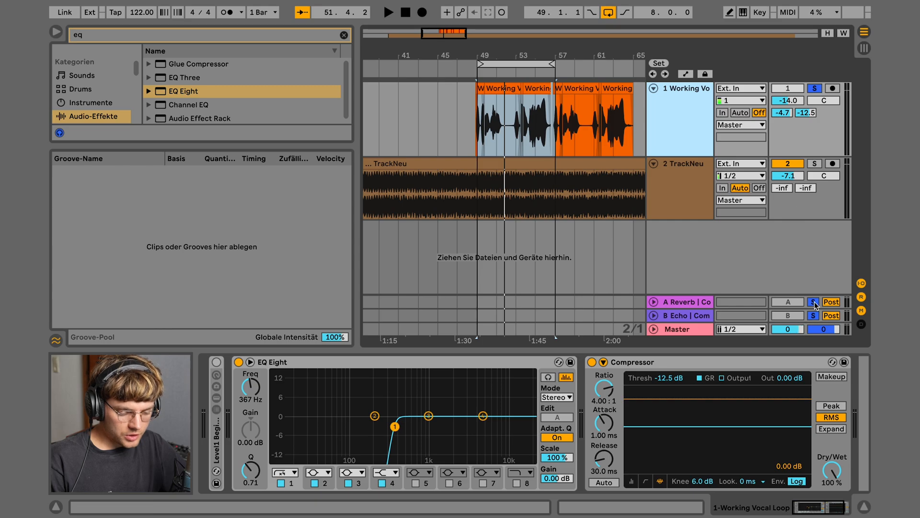
Unsolo the A Reverb and B Echo returns and reselect the Working Vocal track
{"action": "left_click", "coordinate": [813, 302]}
{"action": "left_click", "coordinate": [816, 318]}
{"action": "left_click", "coordinate": [691, 137]}
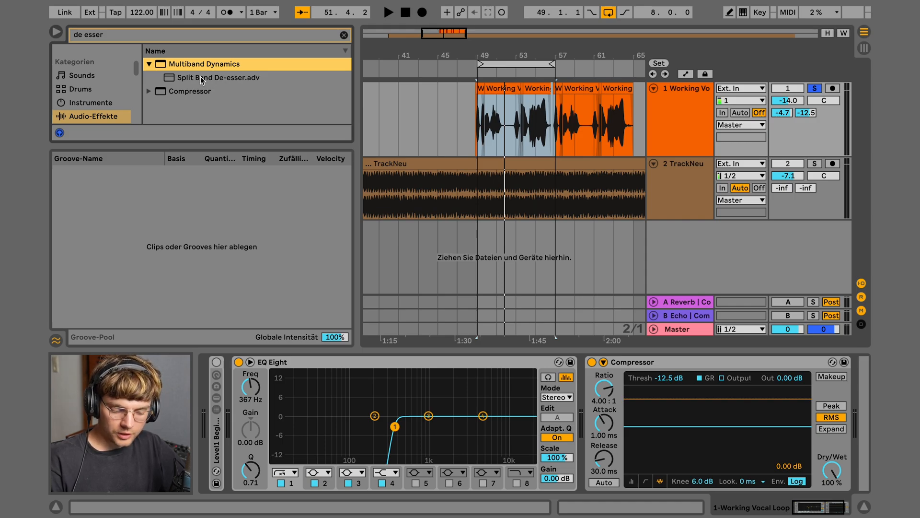
Add Split Band De-esser after the Compressor, solo its mid band, and loop a sibilant stretch near bar 54
{"action": "double_click", "coordinate": [200, 76]}
{"action": "left_click", "coordinate": [564, 432]}
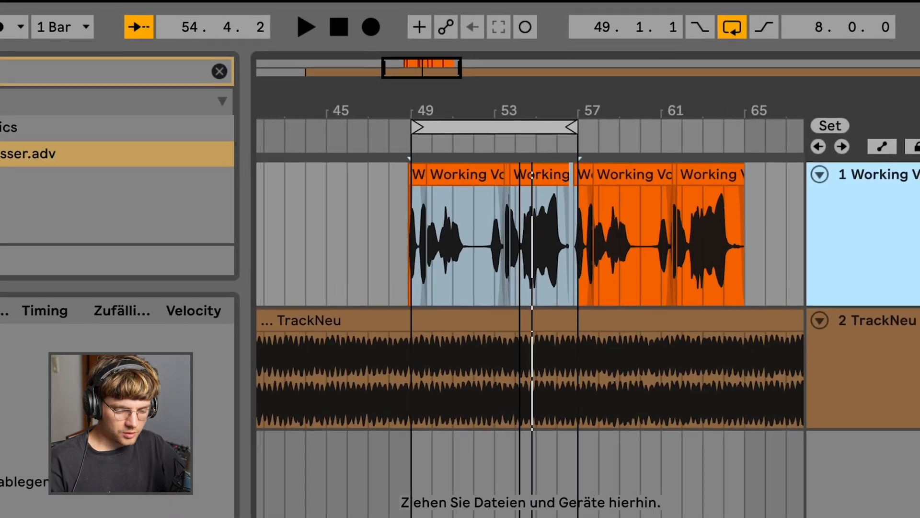
{"action": "left_click_drag", "start_coordinate": [500, 55], "coordinate": [499, 82]}
{"action": "left_click_drag", "start_coordinate": [541, 225], "coordinate": [604, 239]}
{"action": "key", "text": "space"}
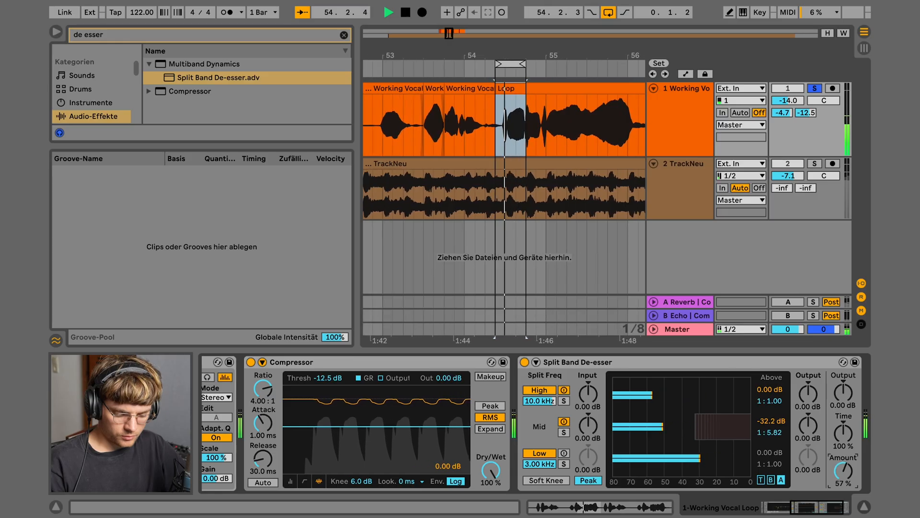
Dial the de-esser Amount to 61% and zoom the arrangement back out
{"action": "left_click_drag", "start_coordinate": [843, 471], "coordinate": [843, 450]}
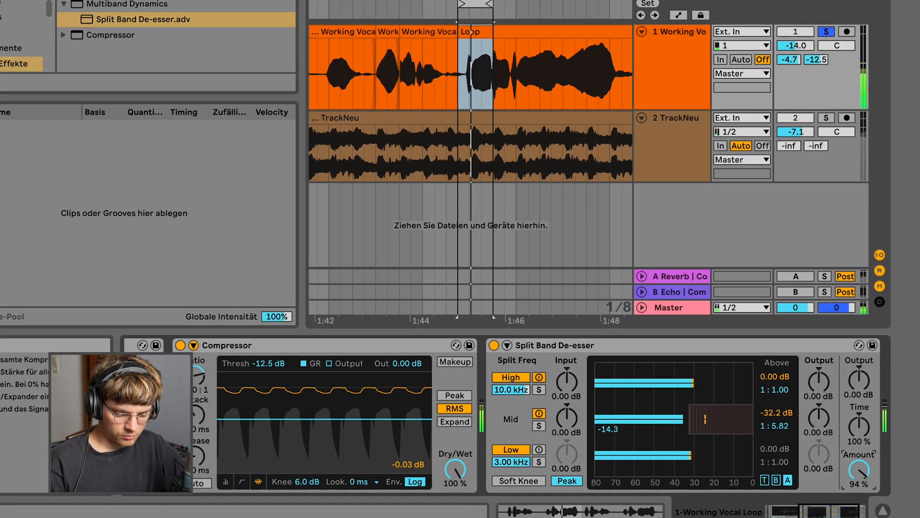
{"action": "left_click_drag", "start_coordinate": [843, 471], "coordinate": [843, 479]}
{"action": "left_click_drag", "start_coordinate": [842, 411], "coordinate": [842, 422]}
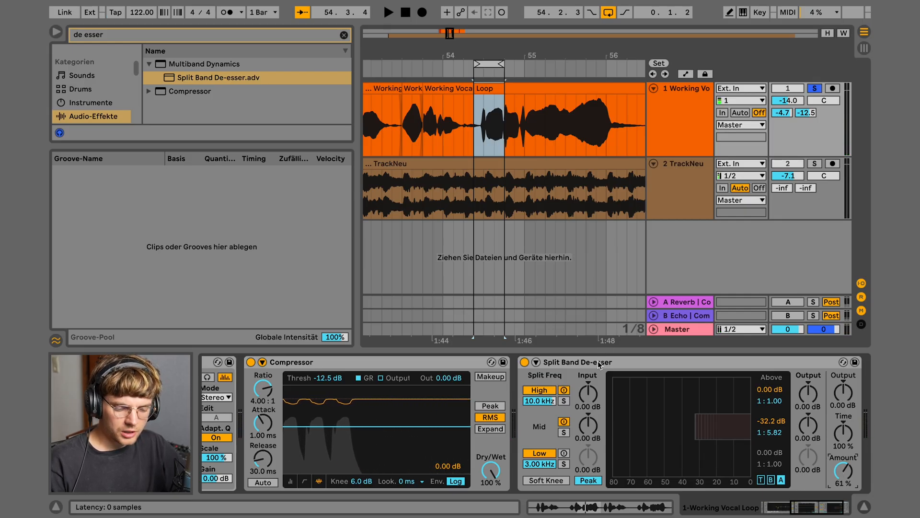
{"action": "left_click_drag", "start_coordinate": [491, 54], "coordinate": [491, 50]}
{"action": "right_click", "coordinate": [492, 51]}
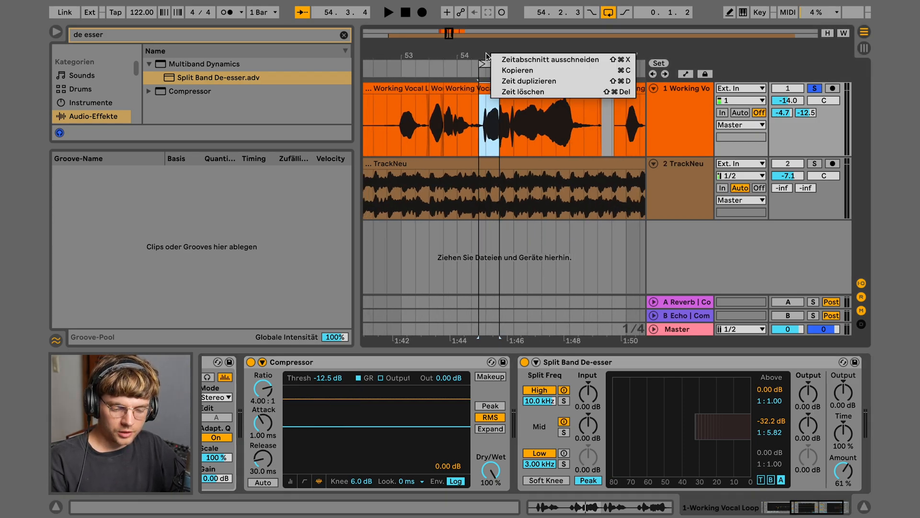
{"action": "left_click", "coordinate": [469, 53]}
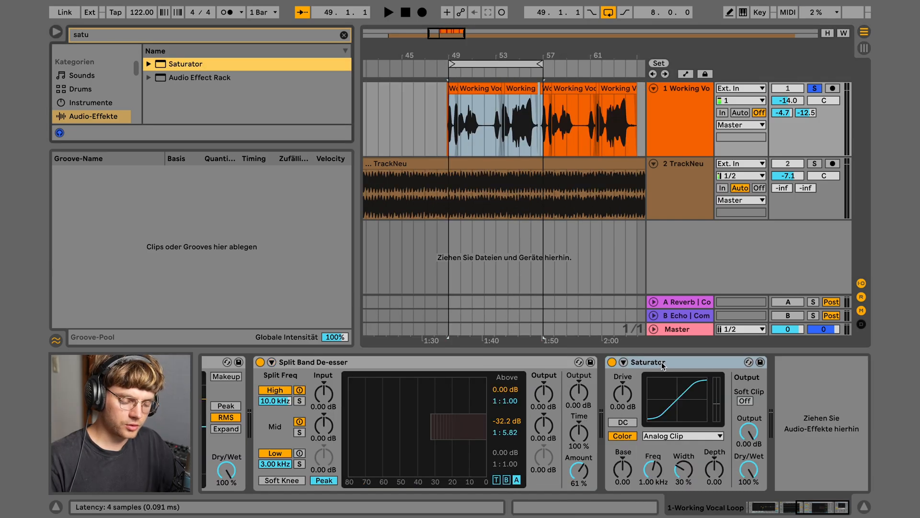
Set Saturator drive to 10 dB and output to -10 dB
{"action": "left_click", "coordinate": [626, 393]}
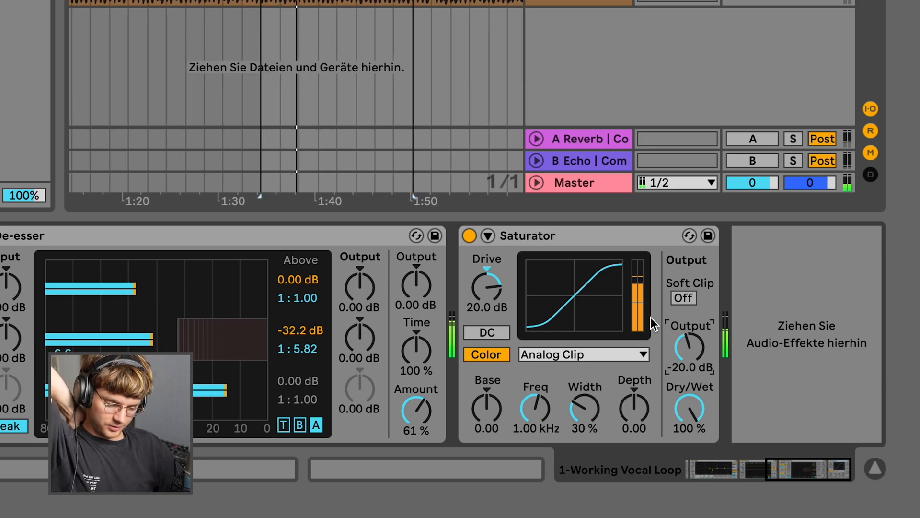
{"action": "key", "text": "space"}
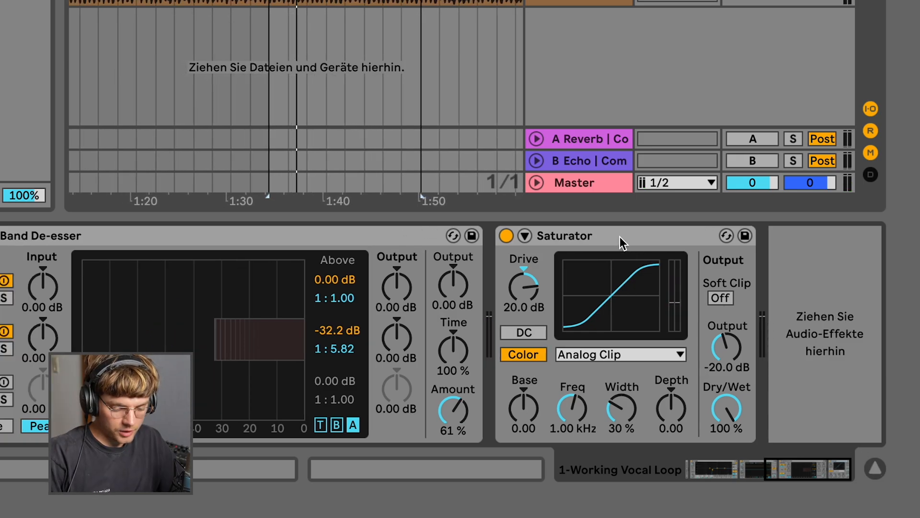
{"action": "left_click", "coordinate": [525, 289]}
{"action": "type", "text": "10"}
{"action": "key", "text": "Return"}
{"action": "left_click", "coordinate": [725, 347]}
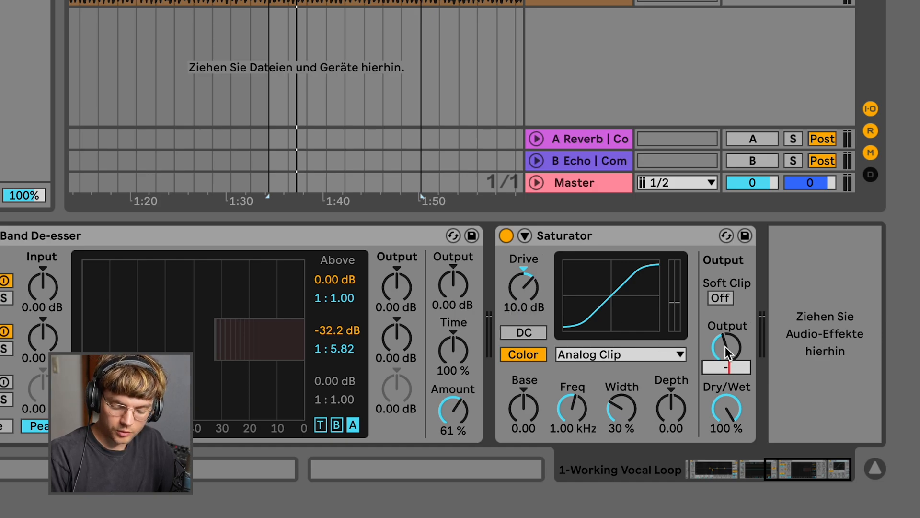
{"action": "key", "text": "space"}
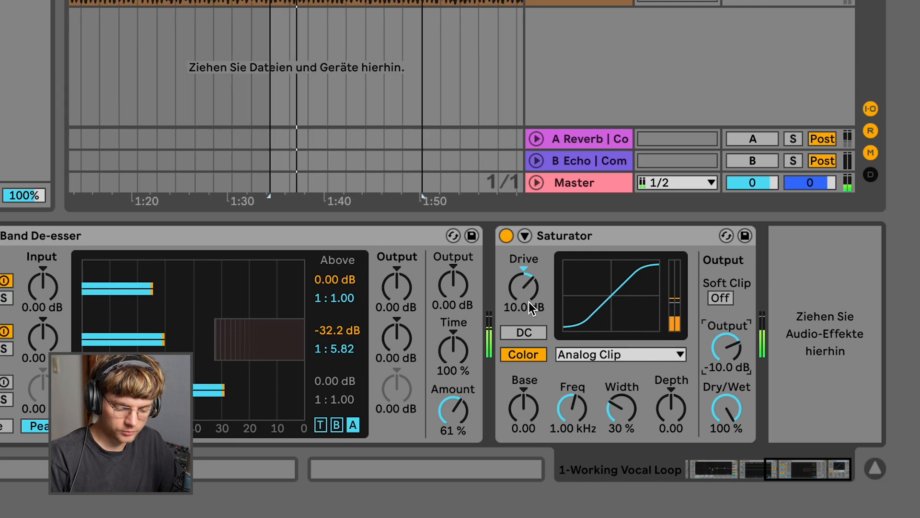
{"action": "key", "text": "space"}
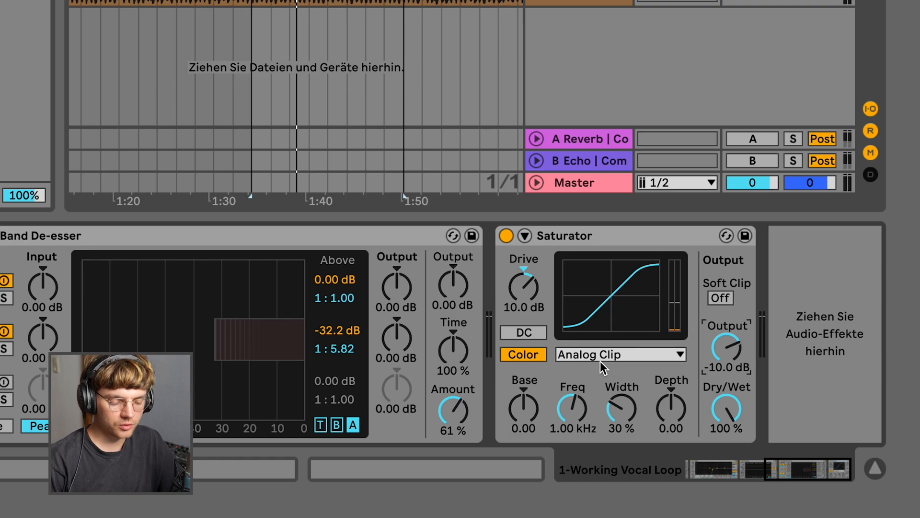
Switch the Saturator to Soft Sine and lower Dry/Wet to 10.3%
{"action": "left_click", "coordinate": [599, 354]}
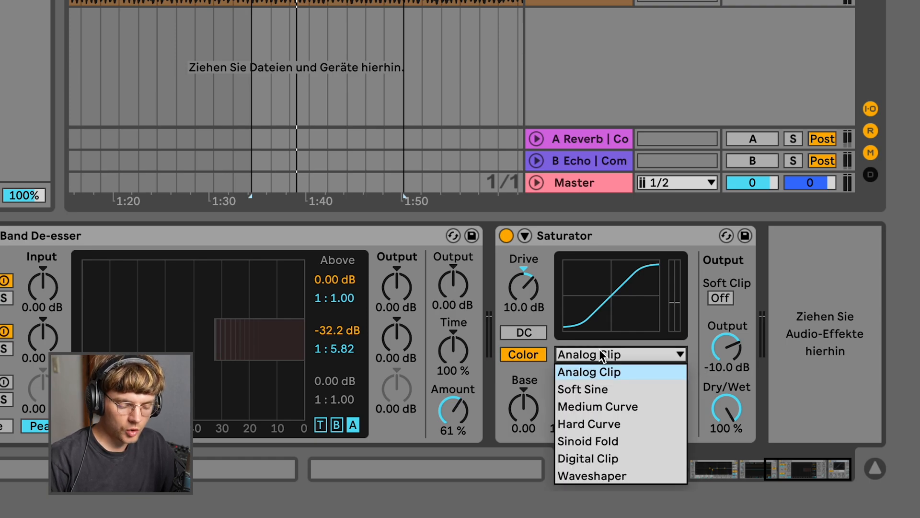
{"action": "left_click", "coordinate": [599, 386]}
{"action": "key", "text": "space"}
{"action": "mouse_move", "coordinate": [726, 413]}
{"action": "left_mouse_down"}
{"action": "mouse_move", "coordinate": [725, 421]}
{"action": "mouse_move", "coordinate": [725, 385]}
{"action": "mouse_move", "coordinate": [726, 409]}
{"action": "left_mouse_up"}
{"action": "key", "text": "space"}
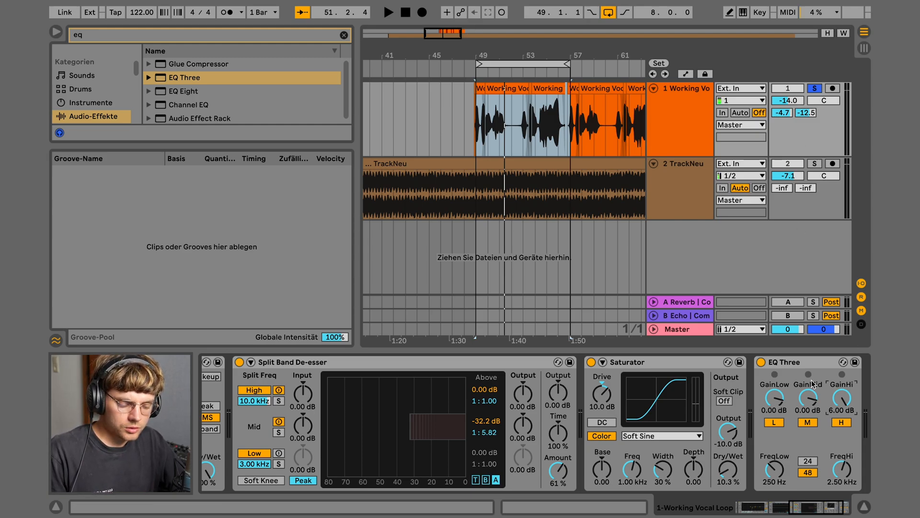
Unsolo the vocal track and activate return tracks A and B while playing the full mix
{"action": "left_click", "coordinate": [803, 366]}
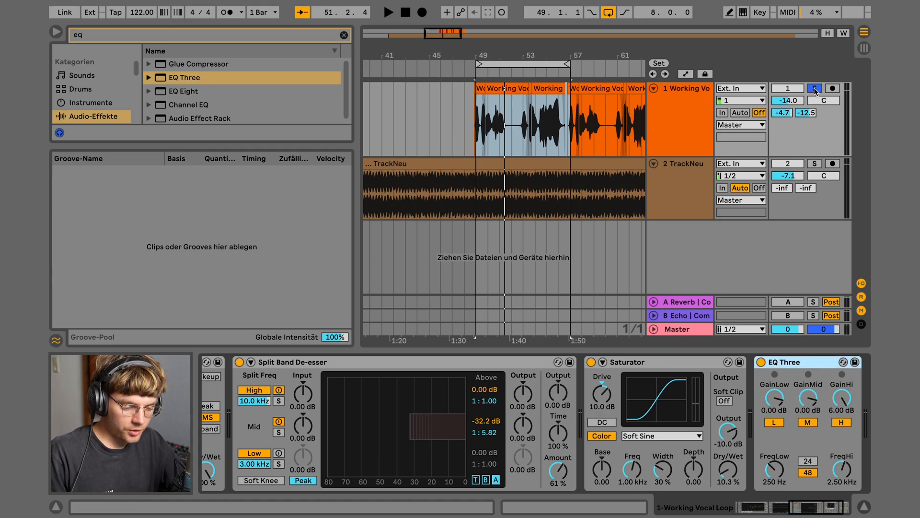
{"action": "left_click", "coordinate": [815, 89]}
{"action": "key", "text": "space"}
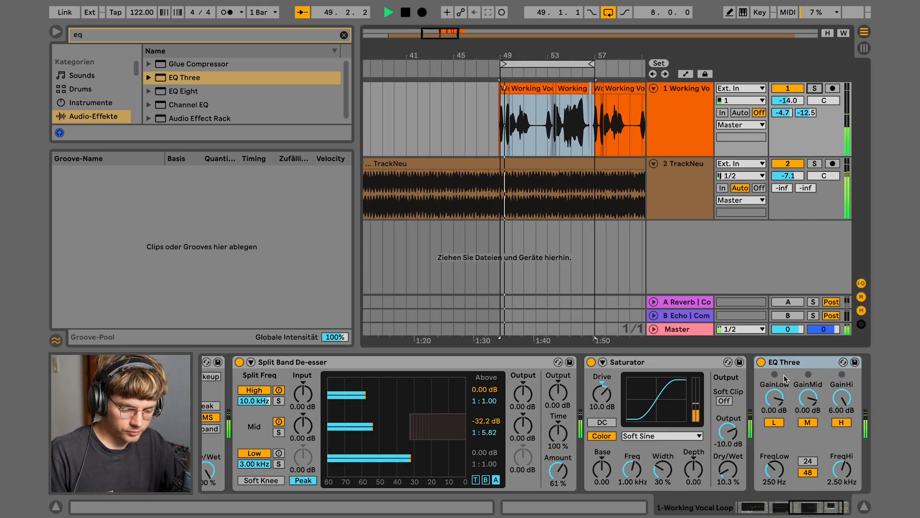
{"action": "left_click", "coordinate": [793, 302]}
{"action": "left_click", "coordinate": [792, 316]}
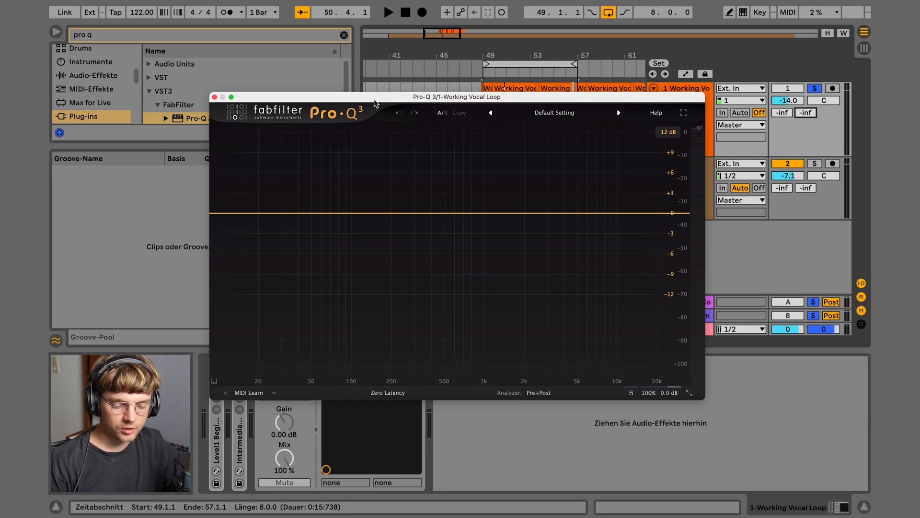
Add a steep Pro-Q 3 low cut at about 439 Hz on the vocal
{"action": "key", "text": "space"}
{"action": "left_click_drag", "start_coordinate": [399, 101], "coordinate": [468, 107]}
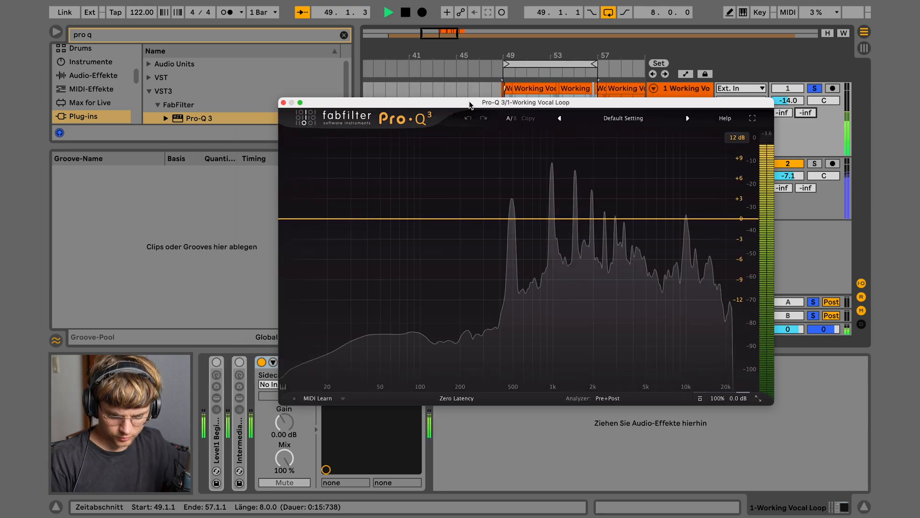
{"action": "left_click_drag", "start_coordinate": [286, 220], "coordinate": [506, 224]}
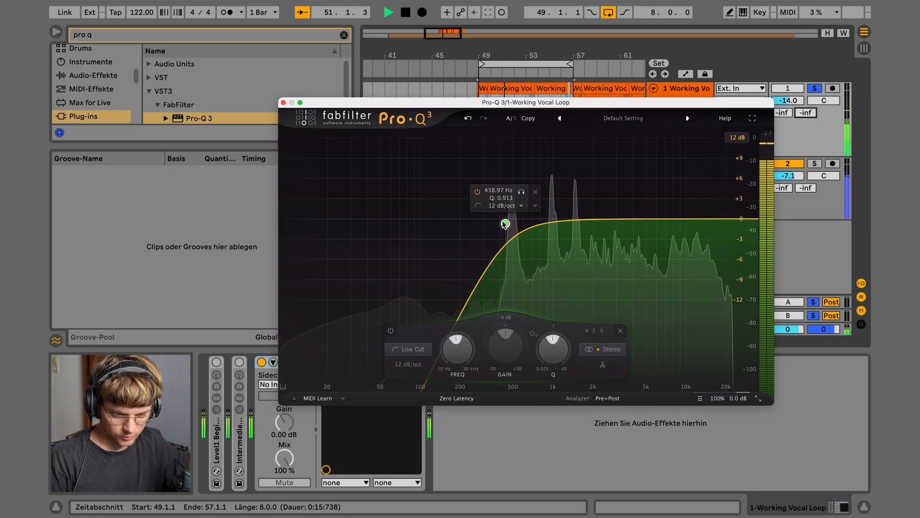
{"action": "key", "text": "space"}
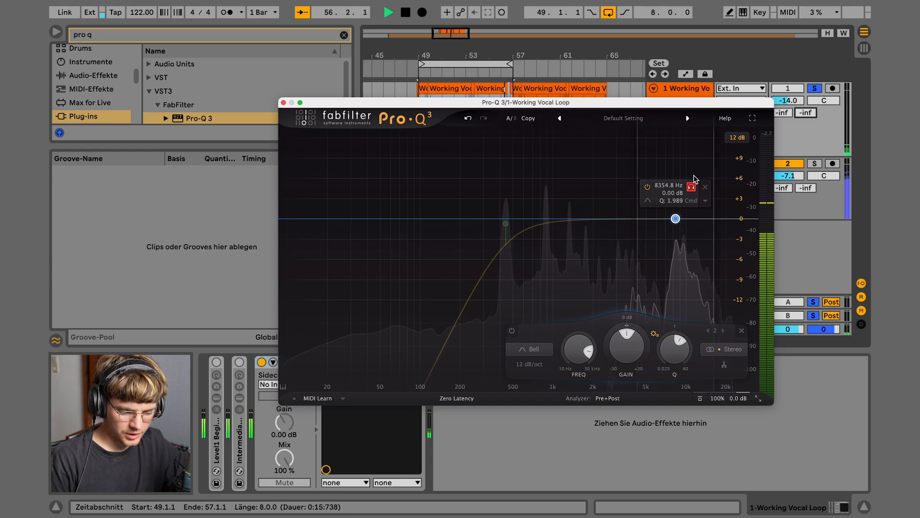
Make the 8.35 kHz bell band dynamic in Pro-Q 3
{"action": "left_click_drag", "start_coordinate": [694, 175], "coordinate": [694, 174]}
{"action": "key", "text": "space"}
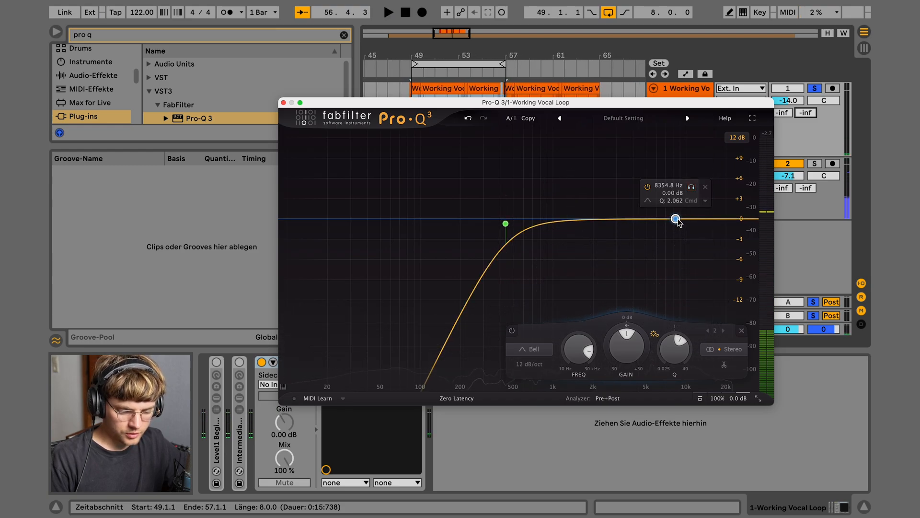
{"action": "right_click", "coordinate": [676, 219]}
{"action": "left_click", "coordinate": [695, 252]}
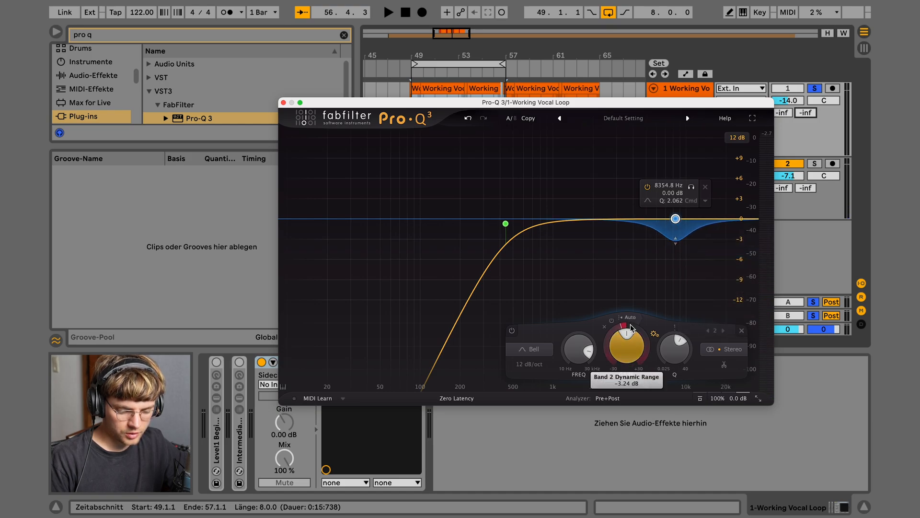
{"action": "key", "text": "space"}
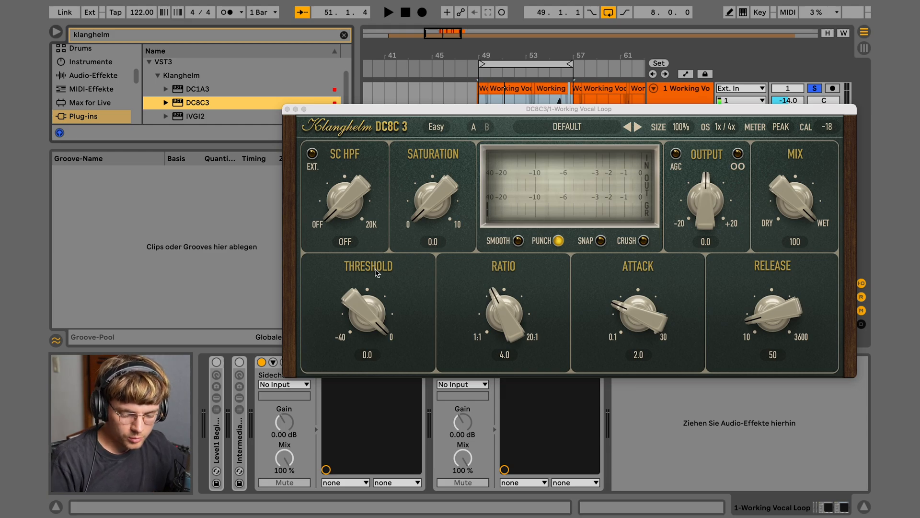
Set DC8C3 threshold to -14.3, attack to 0.55 and release to 24
{"action": "left_click", "coordinate": [368, 314]}
{"action": "key", "text": "space"}
{"action": "left_click_drag", "start_coordinate": [368, 314], "coordinate": [371, 383]}
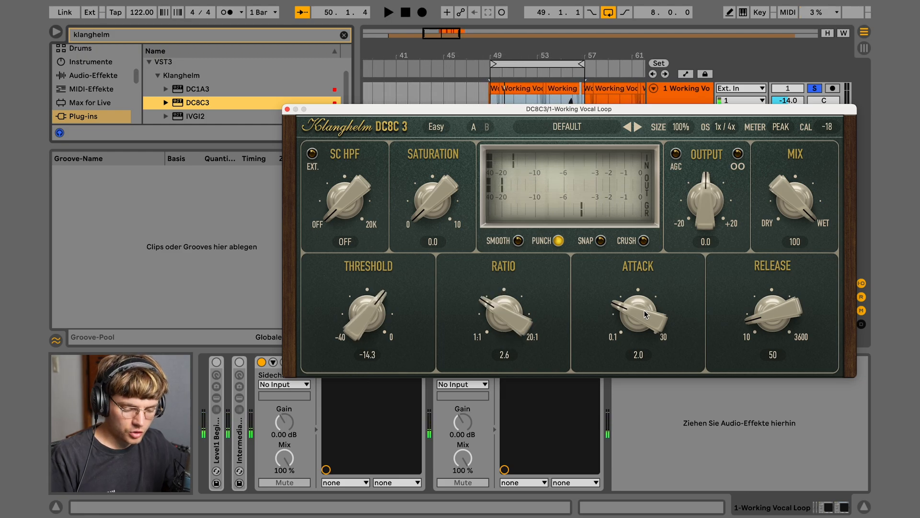
{"action": "left_click_drag", "start_coordinate": [646, 314], "coordinate": [692, 344]}
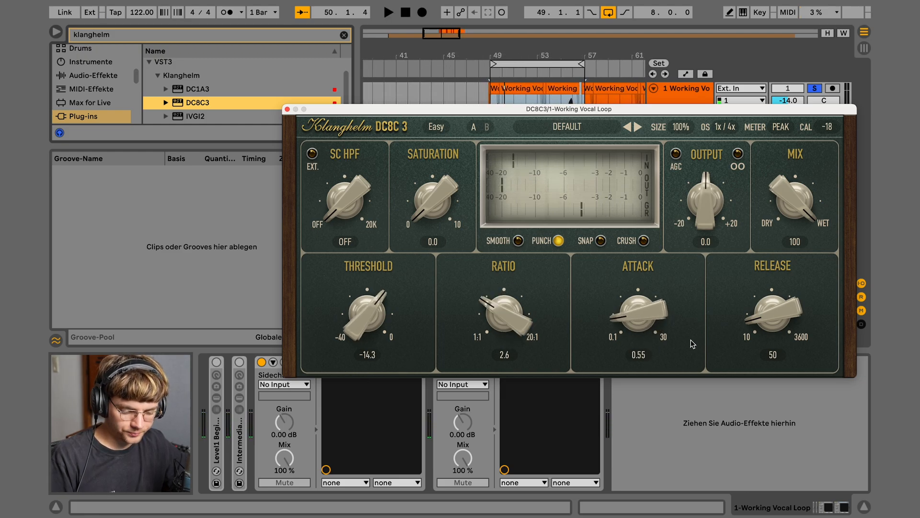
{"action": "left_click_drag", "start_coordinate": [782, 320], "coordinate": [781, 332]}
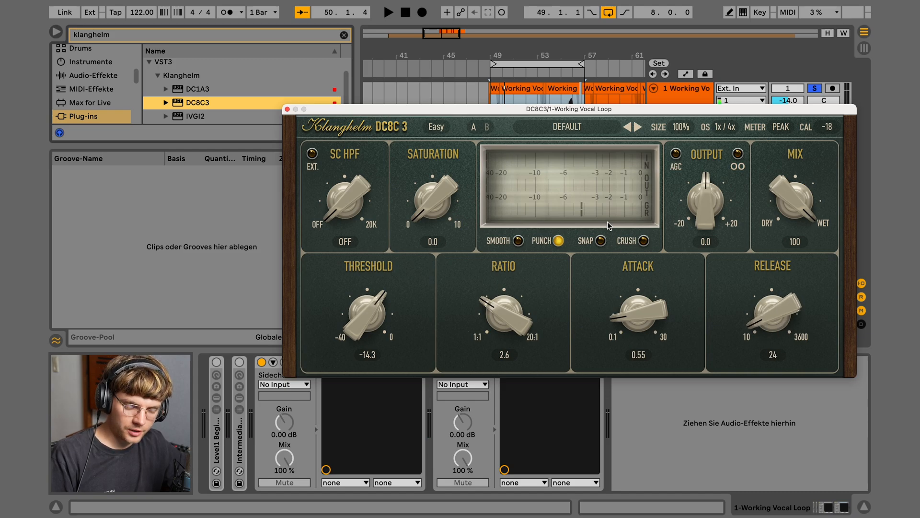
Add 6.0 saturation in DC8C3 and close its window
{"action": "key", "text": "space"}
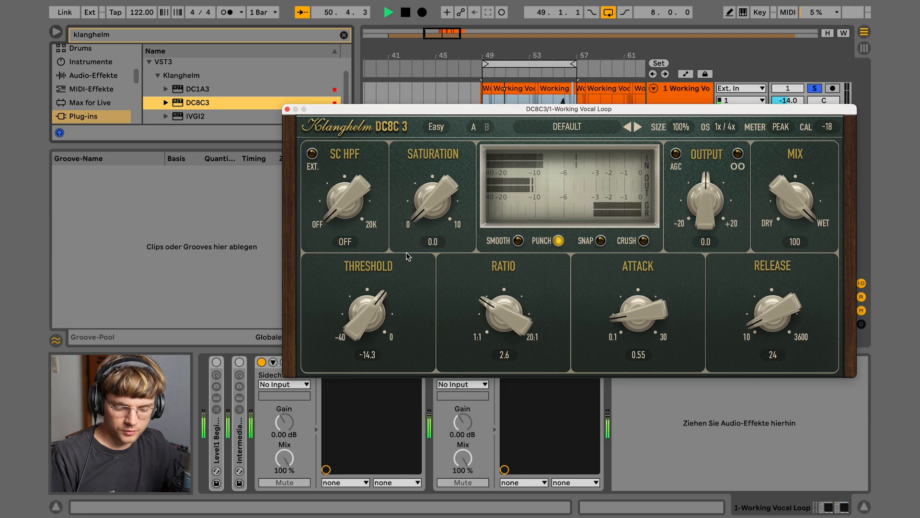
{"action": "key", "text": "space"}
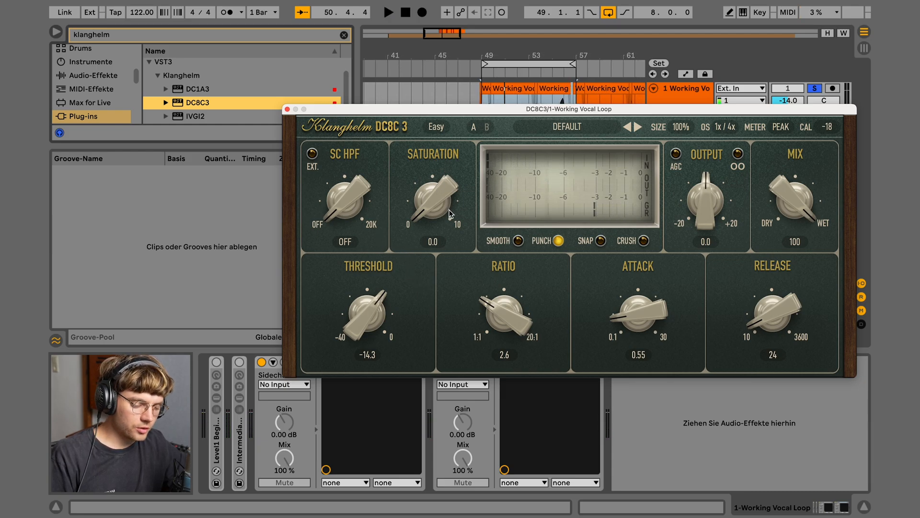
{"action": "key", "text": "space"}
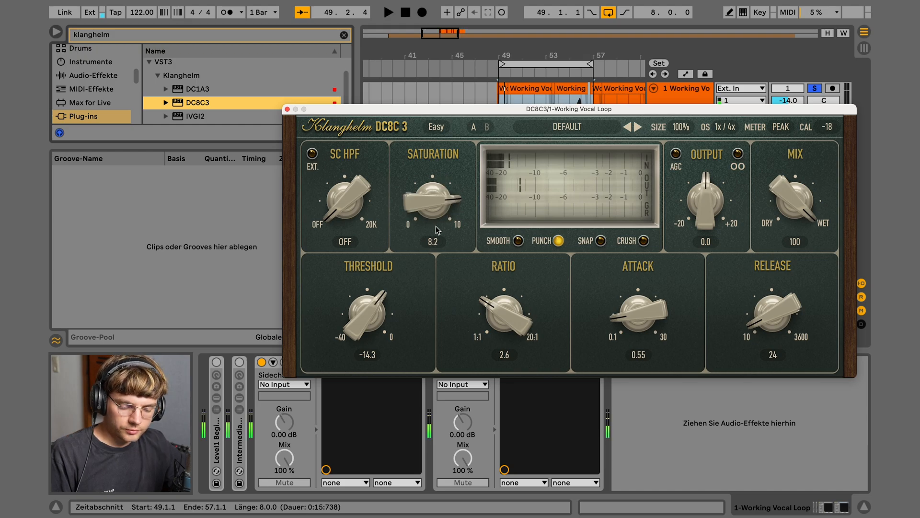
{"action": "mouse_move", "coordinate": [446, 205]}
{"action": "left_mouse_down"}
{"action": "mouse_move", "coordinate": [443, 225]}
{"action": "mouse_move", "coordinate": [437, 211]}
{"action": "left_mouse_up"}
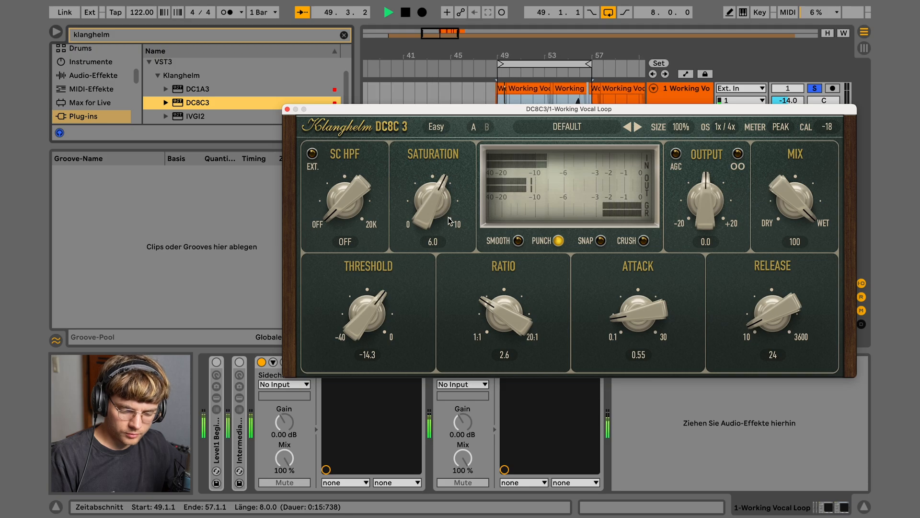
{"action": "left_click", "coordinate": [287, 110]}
{"action": "key", "text": "space"}
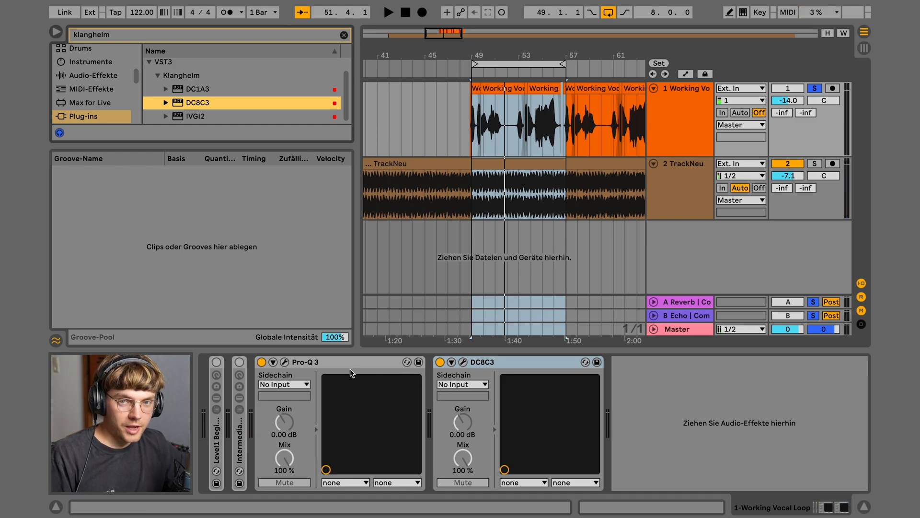
Clear the plugin search and bring Fresh Air's High Air down to 14
{"action": "left_click", "coordinate": [166, 36]}
{"action": "key", "text": "BackSpace"}
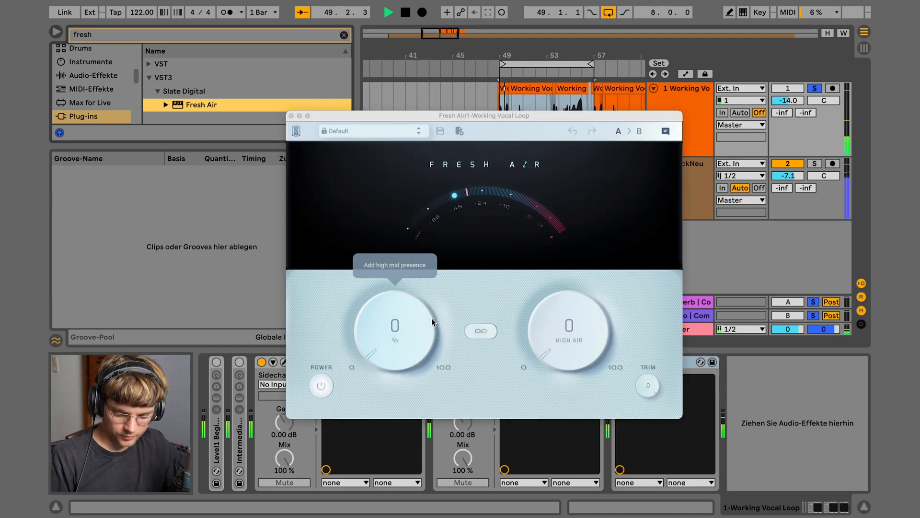
{"action": "left_click_drag", "start_coordinate": [560, 339], "coordinate": [583, 124]}
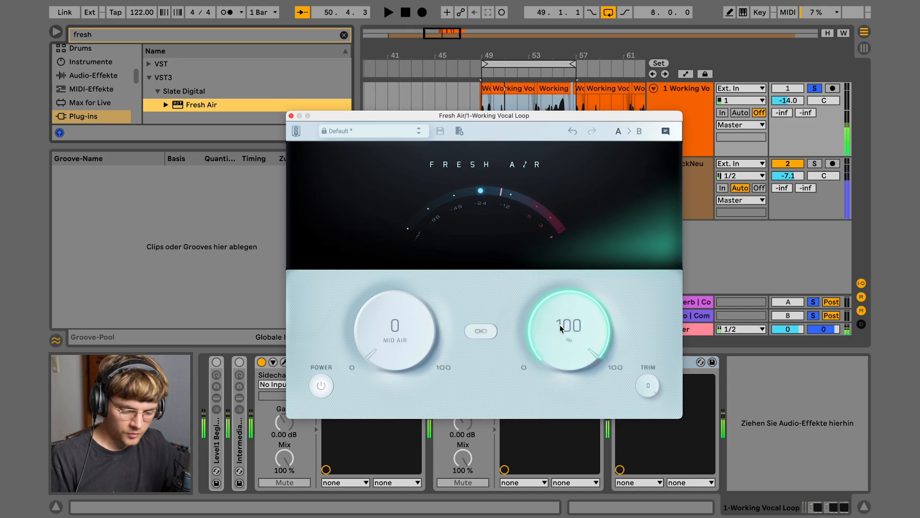
{"action": "key", "text": "space"}
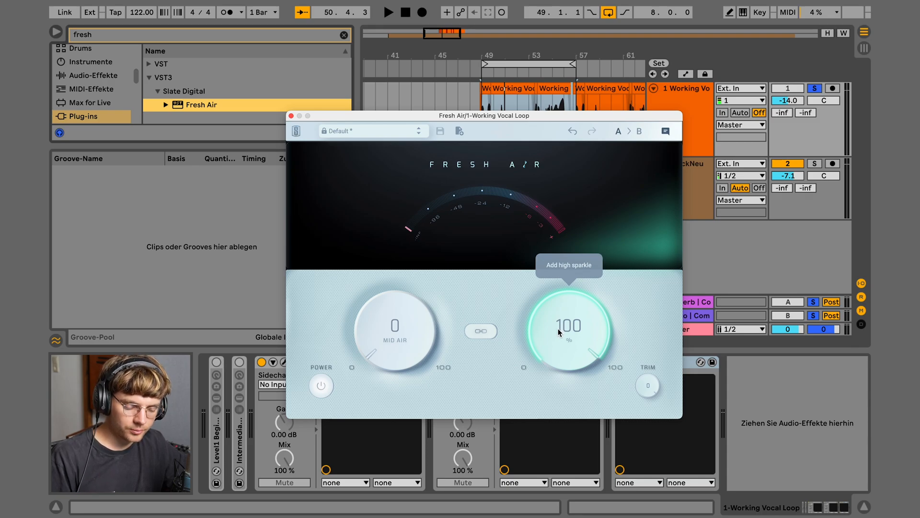
{"action": "key", "text": "space"}
{"action": "left_click_drag", "start_coordinate": [557, 329], "coordinate": [550, 487]}
{"action": "key", "text": "space"}
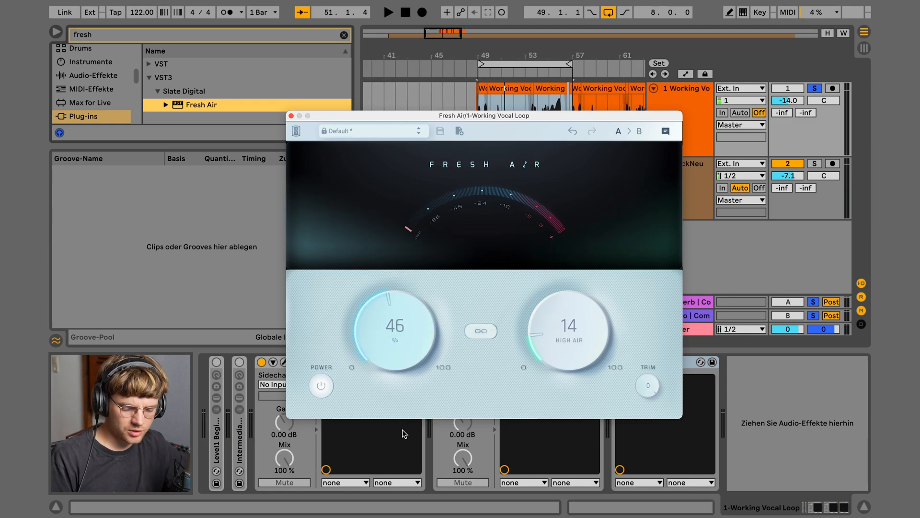
Lower Fresh Air's Mid Air to 35, then bypass and re-enable it to compare
{"action": "left_click_drag", "start_coordinate": [404, 434], "coordinate": [407, 440]}
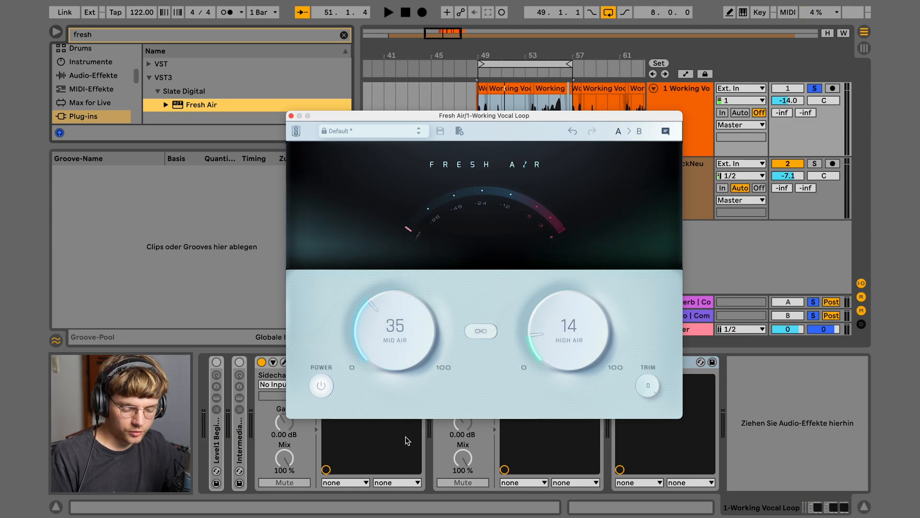
{"action": "key", "text": "space"}
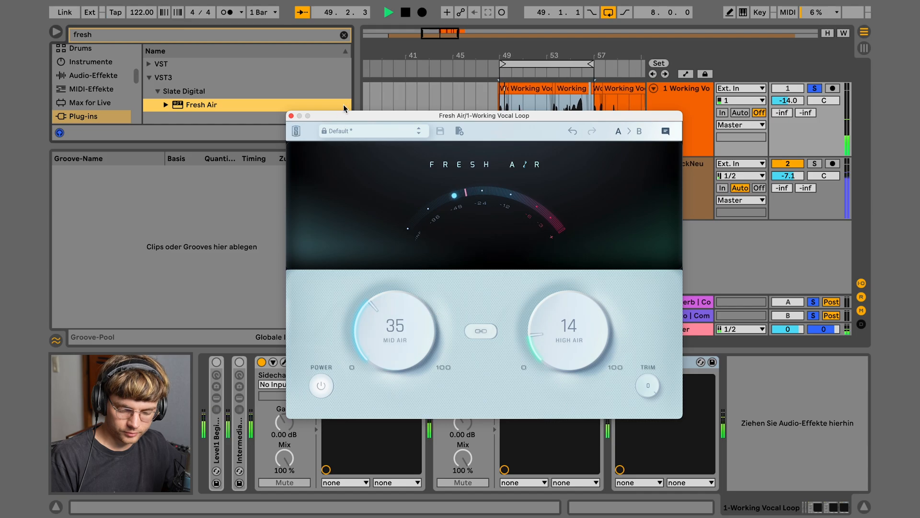
{"action": "left_click_drag", "start_coordinate": [549, 123], "coordinate": [422, 93]}
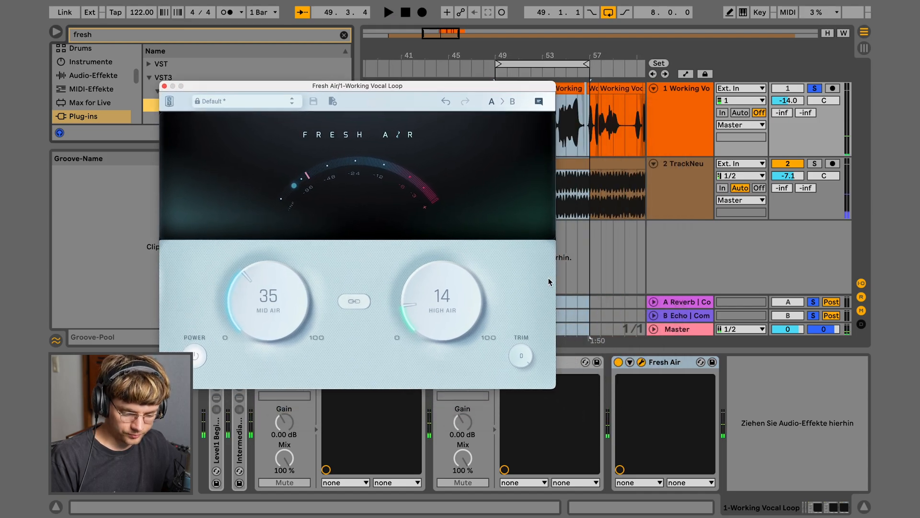
{"action": "left_click", "coordinate": [619, 364]}
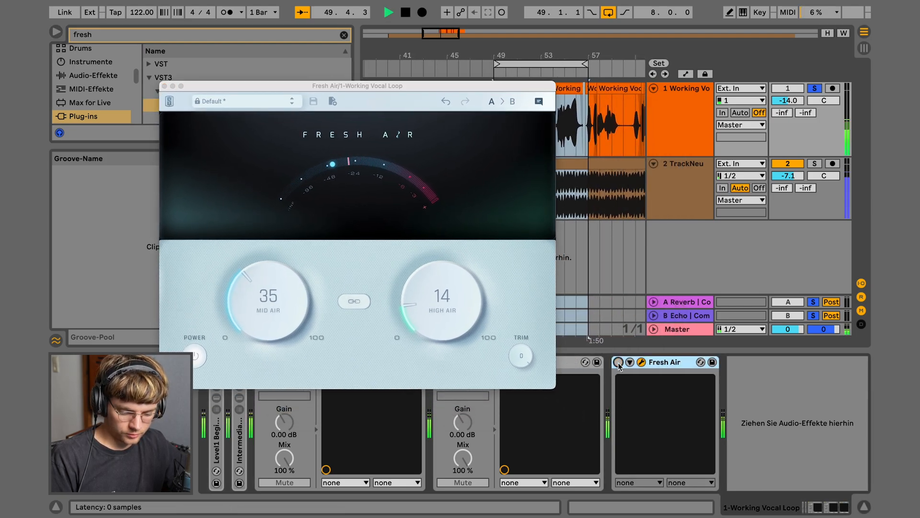
{"action": "left_click", "coordinate": [619, 364]}
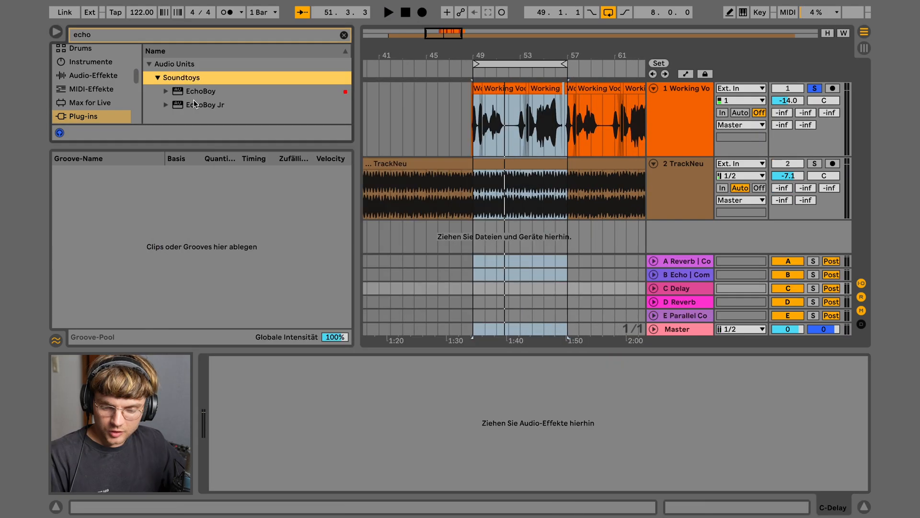
Load EchoBoy on the C Delay return, ease its mix toward dry, and send the vocal at -20.6
{"action": "key", "text": "Down"}
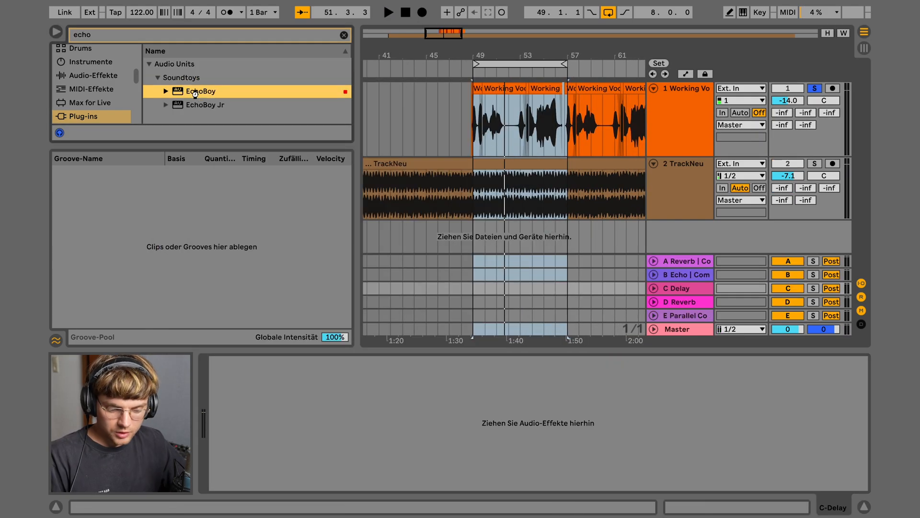
{"action": "key", "text": "Return"}
{"action": "left_click", "coordinate": [686, 289]}
{"action": "left_click_drag", "start_coordinate": [225, 182], "coordinate": [225, 191]}
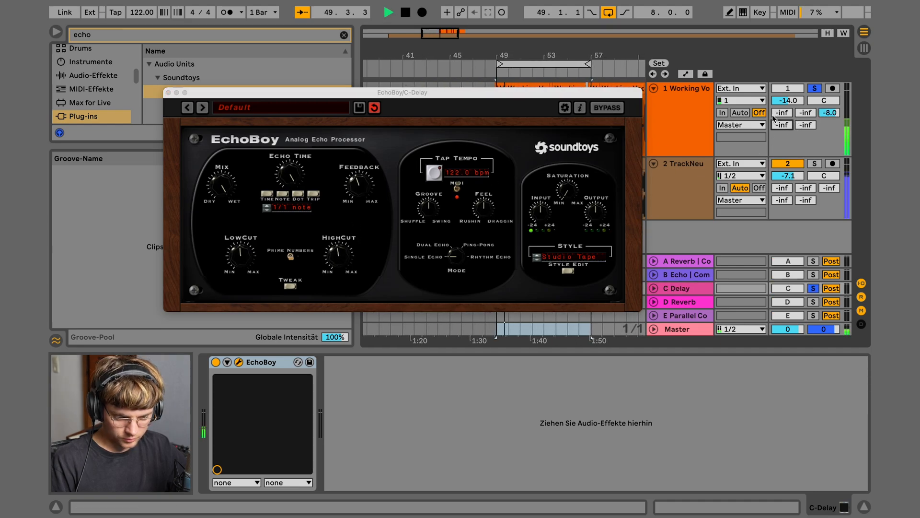
{"action": "left_click_drag", "start_coordinate": [832, 119], "coordinate": [822, 121]}
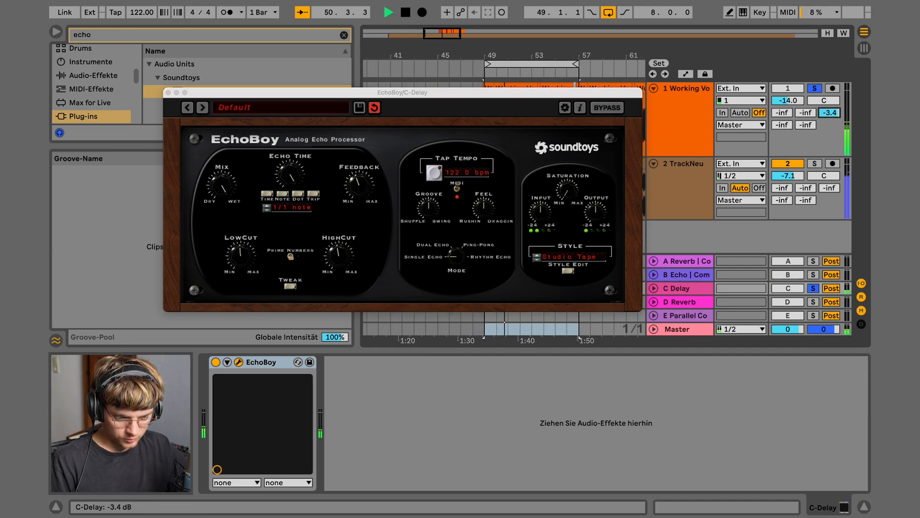
{"action": "left_click", "coordinate": [568, 188]}
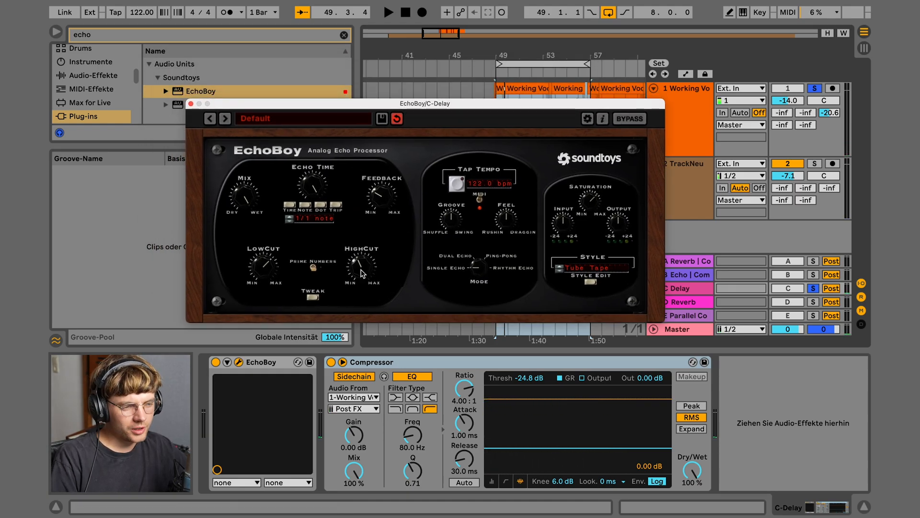
Search 'val' and load ValhallaVintageVerb onto the D Reverb return
{"action": "left_click", "coordinate": [191, 104]}
{"action": "left_click", "coordinate": [704, 303]}
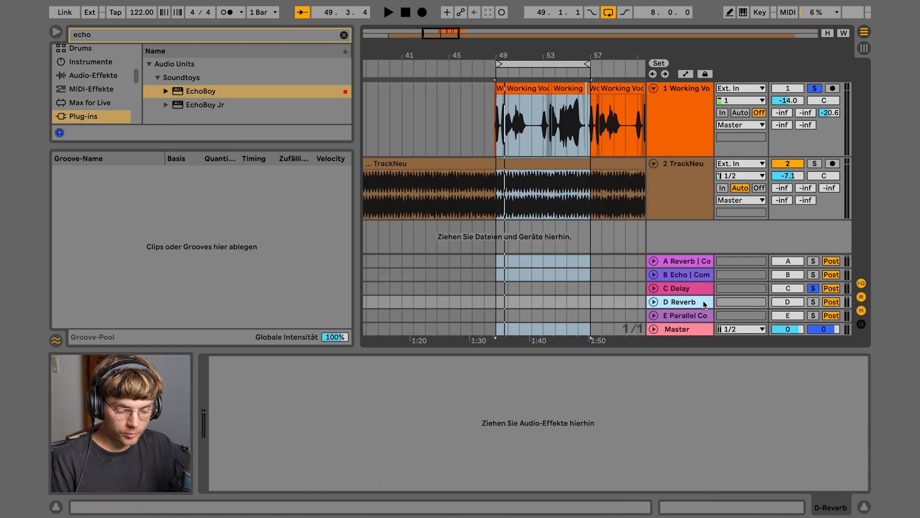
{"action": "left_click", "coordinate": [84, 35]}
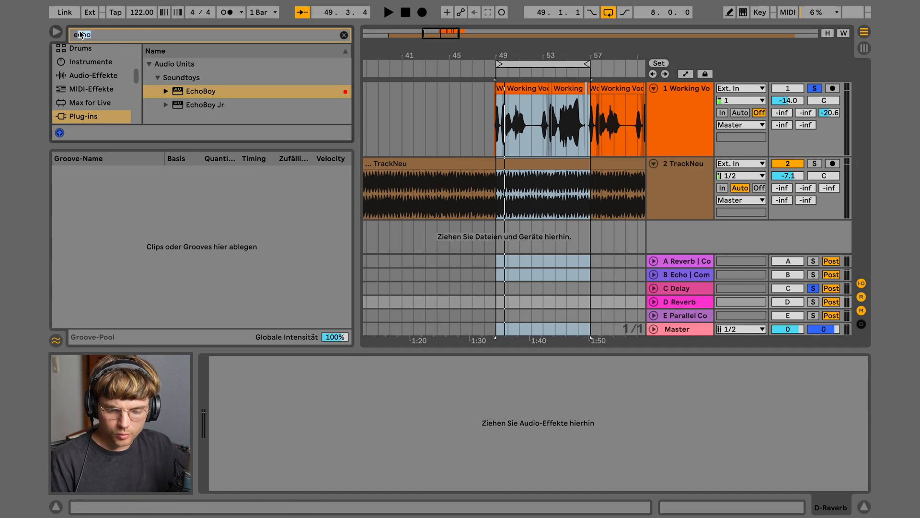
{"action": "type", "text": "val"}
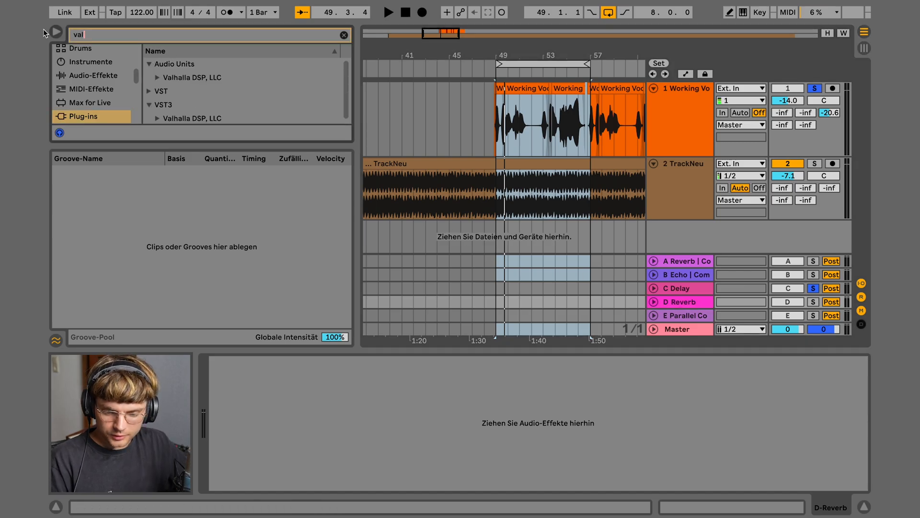
{"action": "left_click", "coordinate": [148, 116]}
{"action": "double_click", "coordinate": [189, 116]}
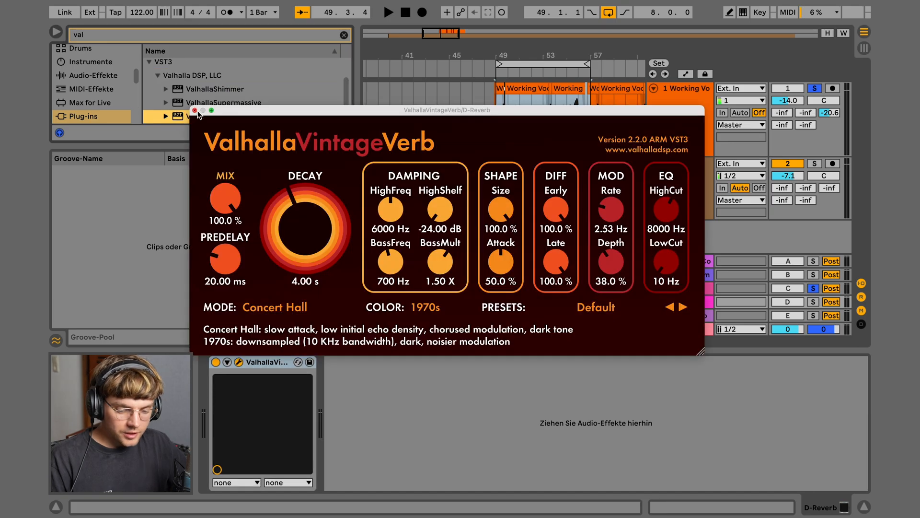
Add ValhallaShimmer and lengthen VintageVerb's decay to 11.14 s
{"action": "left_click", "coordinate": [194, 111]}
{"action": "left_click", "coordinate": [203, 88]}
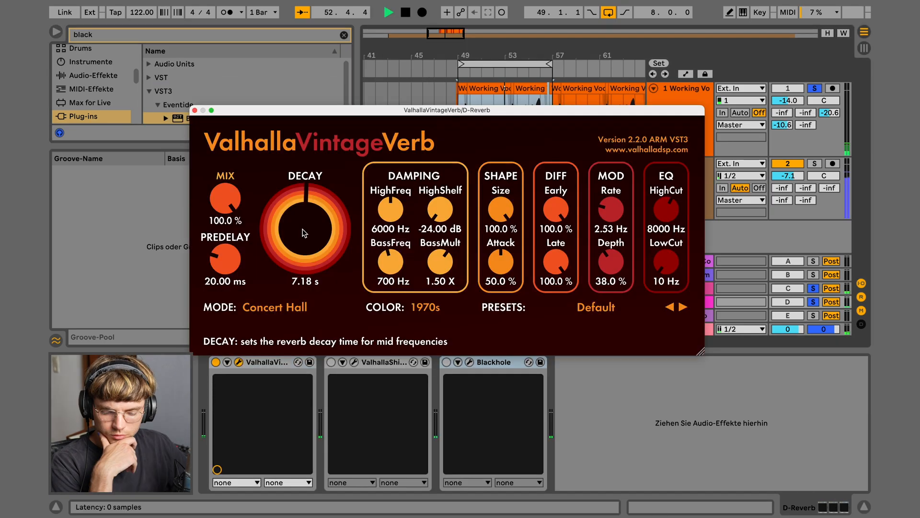
{"action": "left_click_drag", "start_coordinate": [303, 238], "coordinate": [305, 223]}
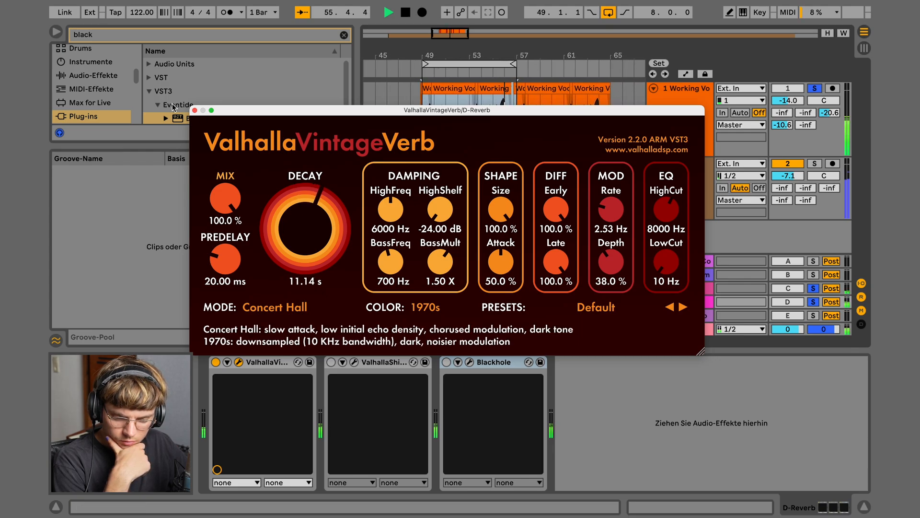
{"action": "left_click", "coordinate": [195, 110]}
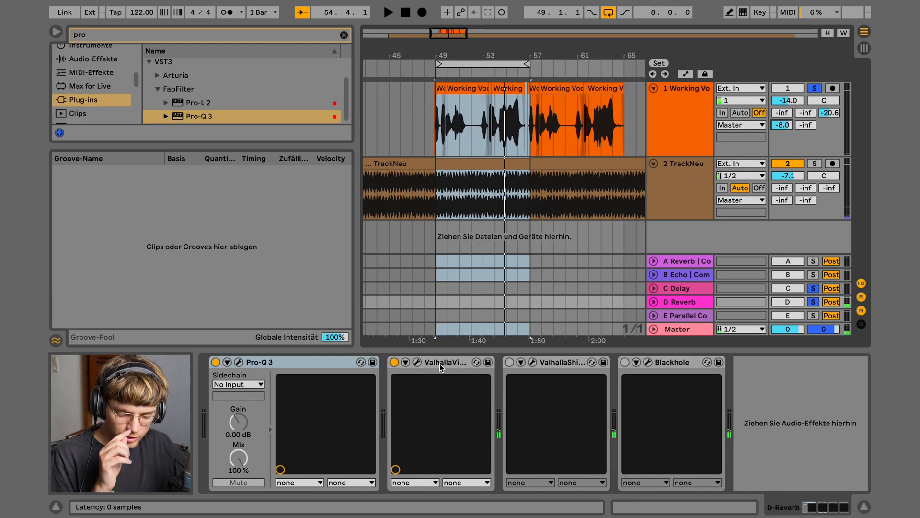
Swap ValhallaVintageVerb for ValhallaShimmer at mix 0.40 and feedback 0.422, then reposition the Decapitator window
{"action": "left_click", "coordinate": [394, 362]}
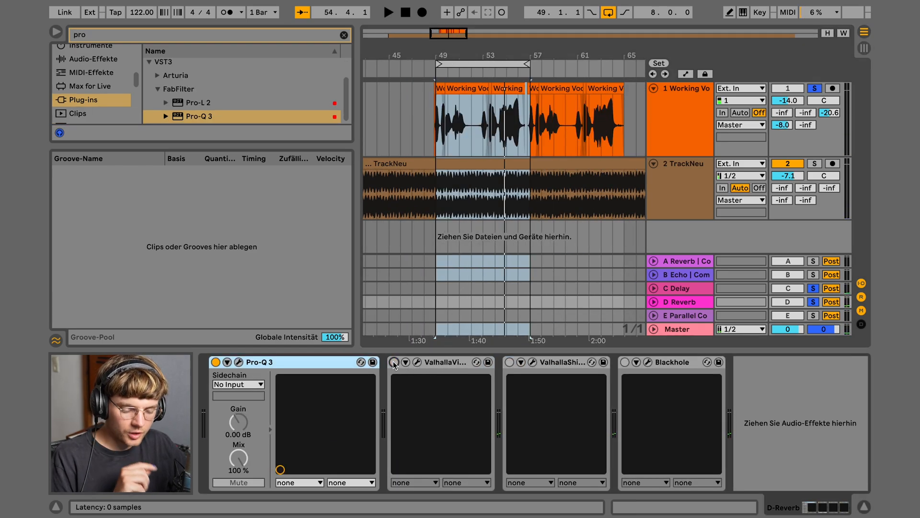
{"action": "left_click", "coordinate": [510, 362]}
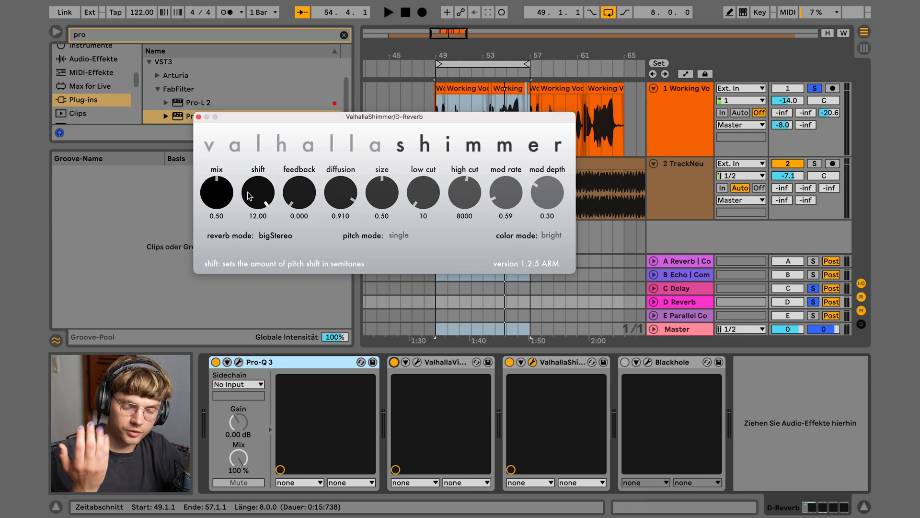
{"action": "key", "text": "space"}
{"action": "left_click_drag", "start_coordinate": [220, 197], "coordinate": [220, 202]}
{"action": "left_click_drag", "start_coordinate": [311, 198], "coordinate": [294, 149]}
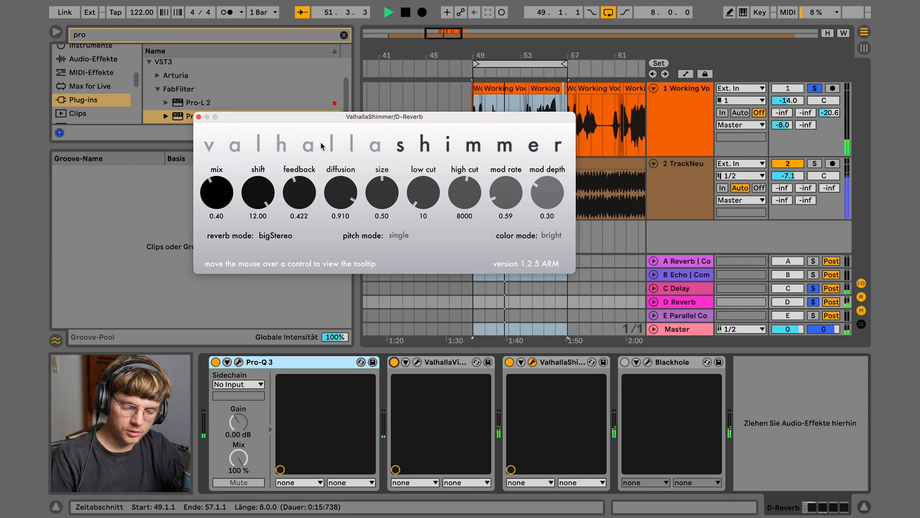
{"action": "key", "text": "space"}
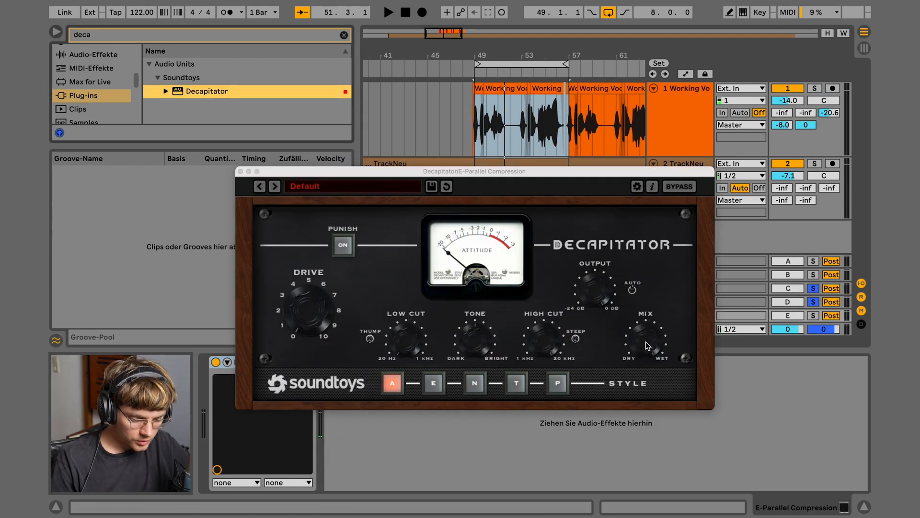
{"action": "left_click", "coordinate": [648, 345]}
{"action": "left_click_drag", "start_coordinate": [632, 174], "coordinate": [547, 193]}
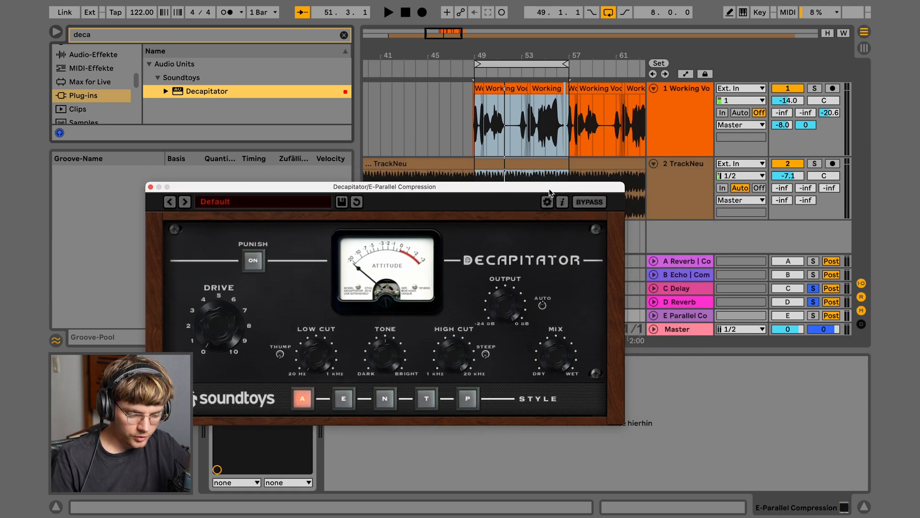
Set the vocal's Parallel Compression send to -2.0 dB and raise Decapitator's drive while auditioning the loop
{"action": "left_click_drag", "start_coordinate": [806, 125], "coordinate": [806, 192]}
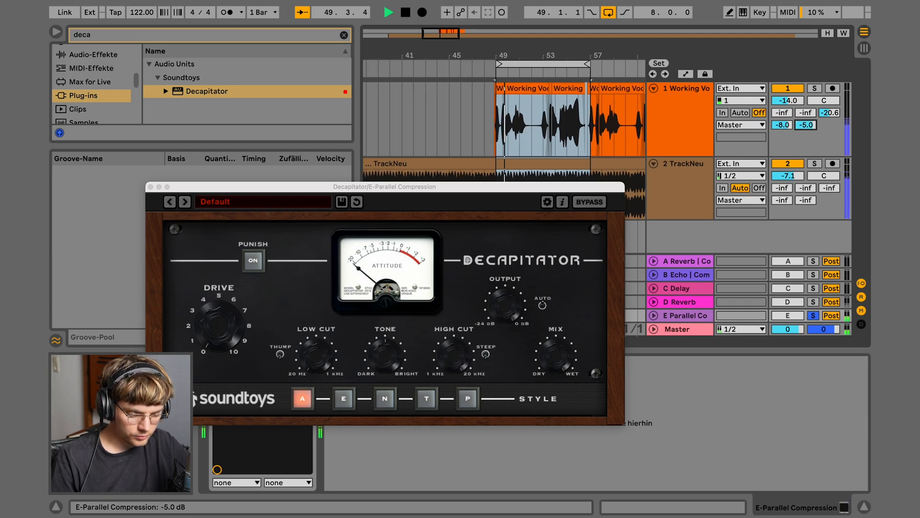
{"action": "left_click_drag", "start_coordinate": [806, 125], "coordinate": [806, 120]}
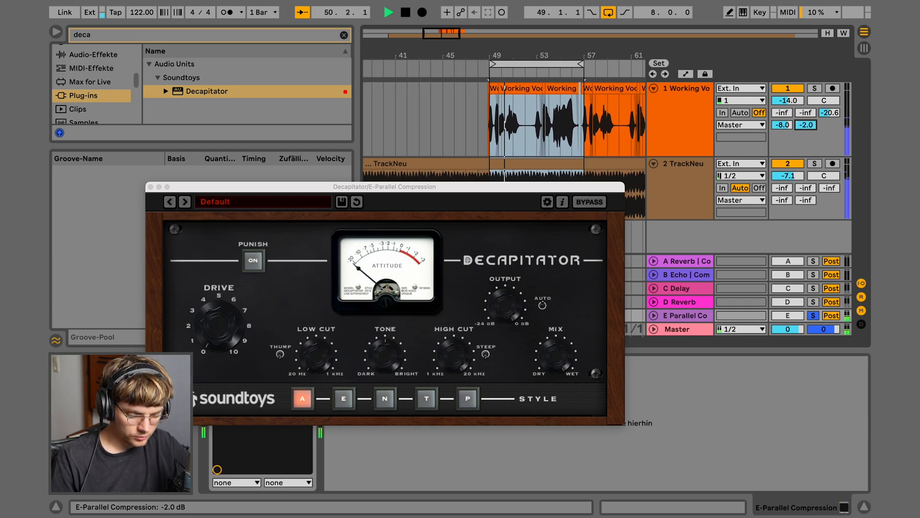
{"action": "left_click_drag", "start_coordinate": [209, 324], "coordinate": [229, 253]}
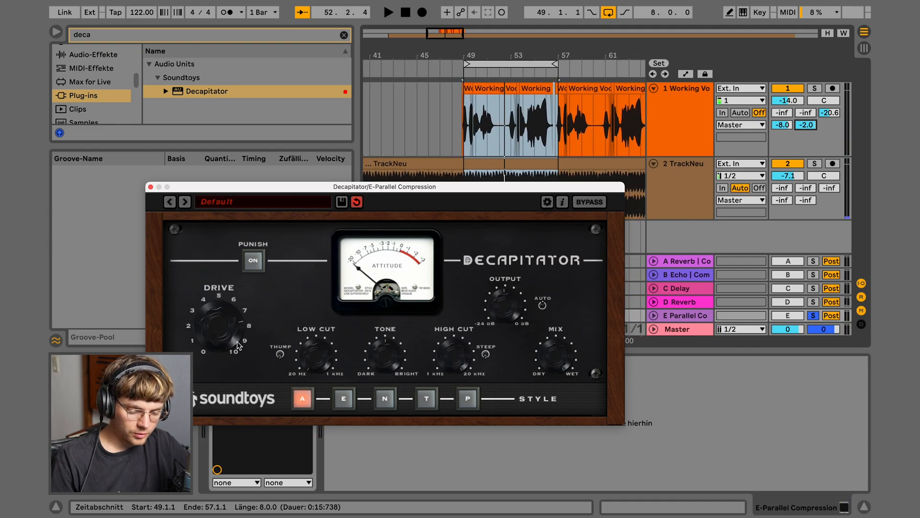
{"action": "key", "text": "space"}
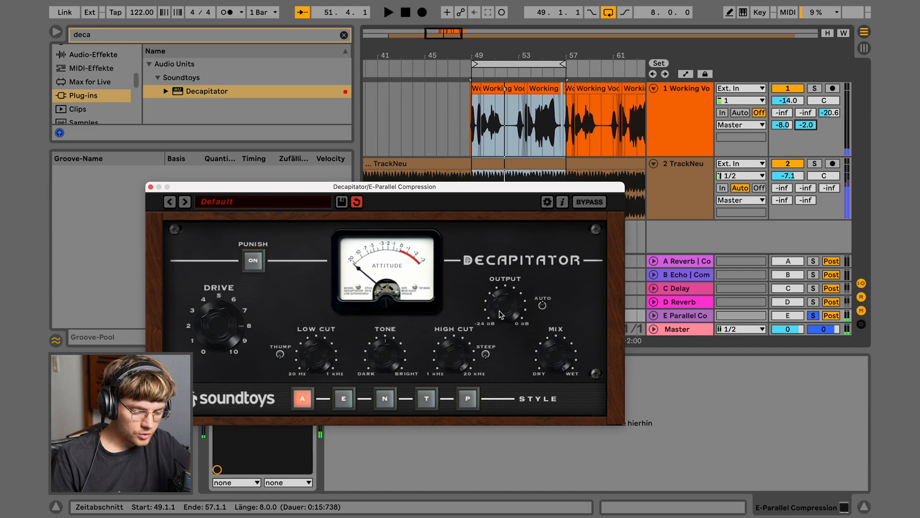
{"action": "key", "text": "space"}
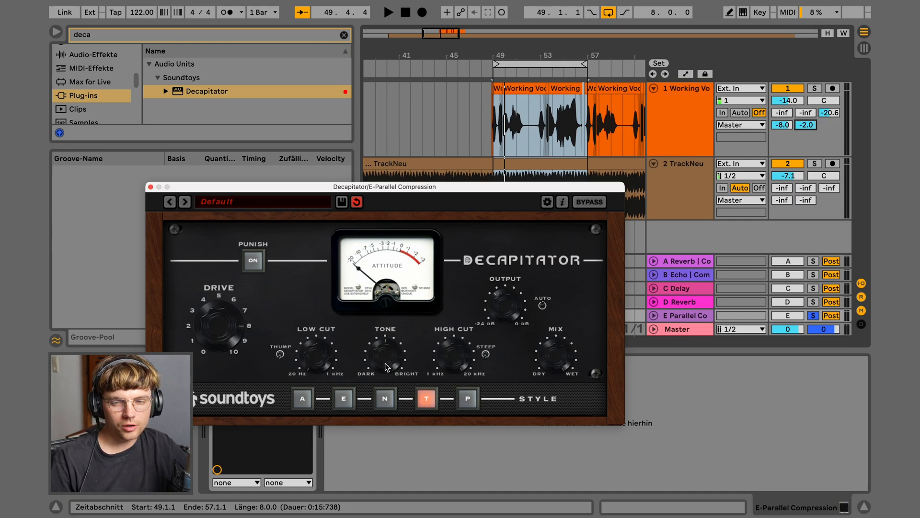
{"action": "key", "text": "space"}
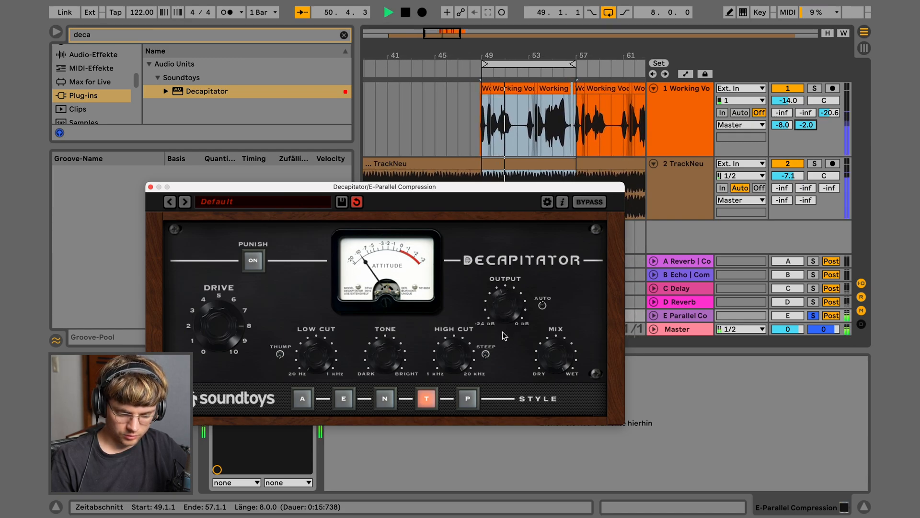
Close Decapitator, zero the vocal's Parallel Compression send and solo return E
{"action": "left_click", "coordinate": [668, 132]}
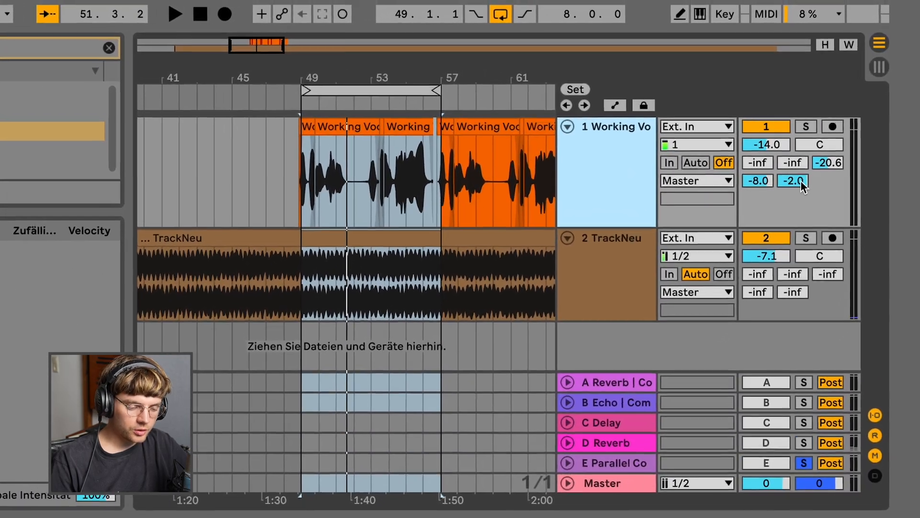
{"action": "double_click", "coordinate": [818, 139]}
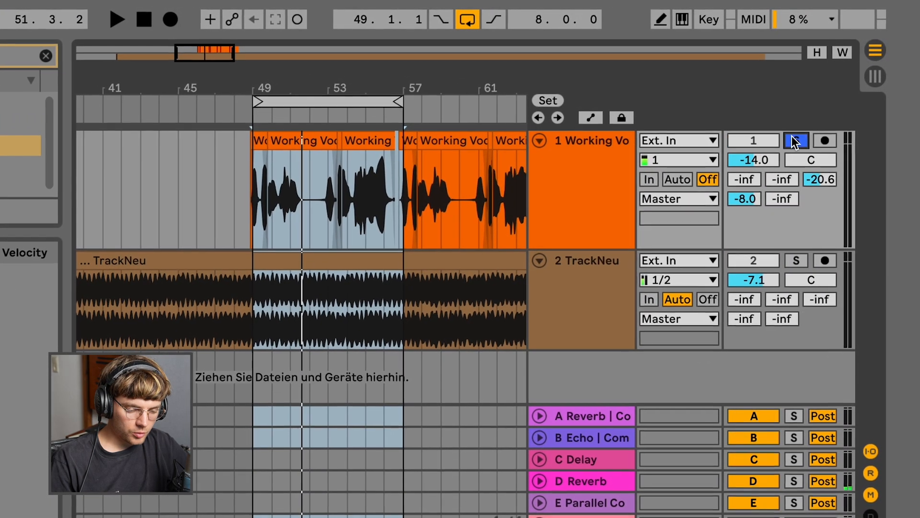
{"action": "left_click", "coordinate": [801, 133]}
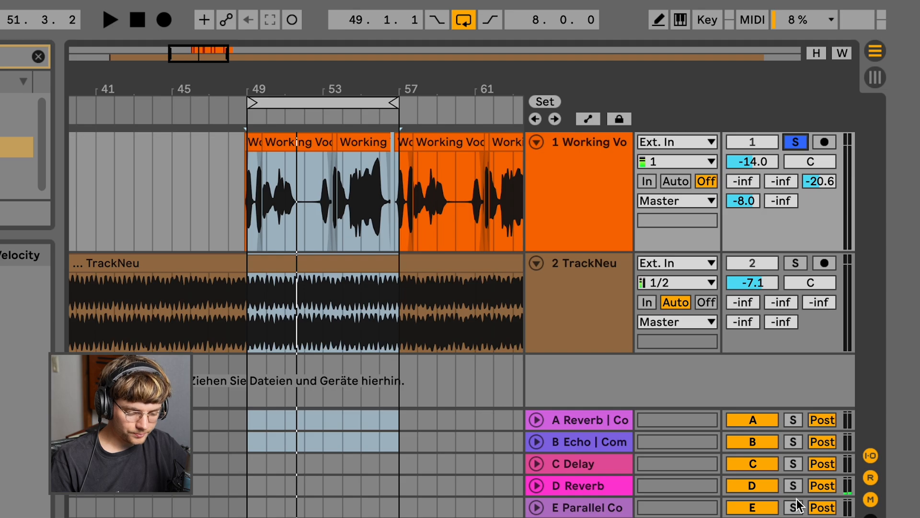
{"action": "left_click", "coordinate": [794, 506]}
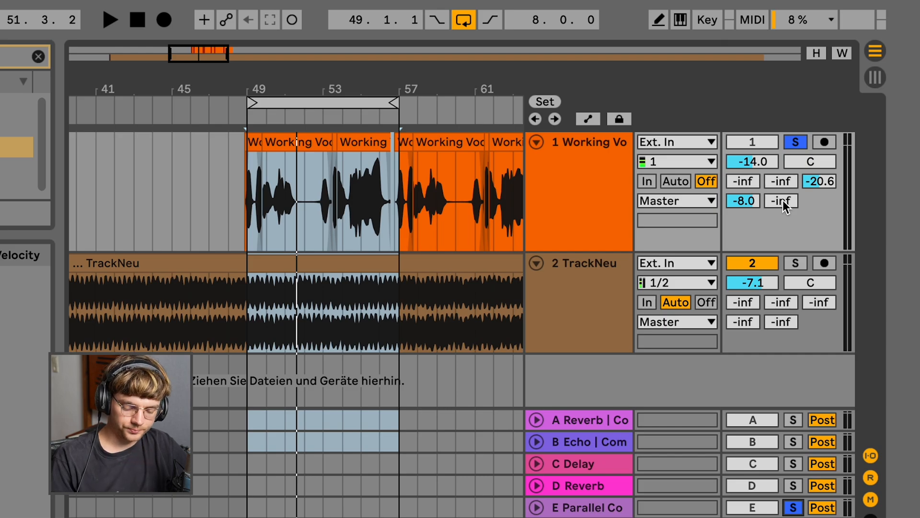
Raise the vocal's Parallel Compression send to -13.0 dB while the loop plays
{"action": "key", "text": "space"}
{"action": "left_click_drag", "start_coordinate": [783, 201], "coordinate": [784, 192]}
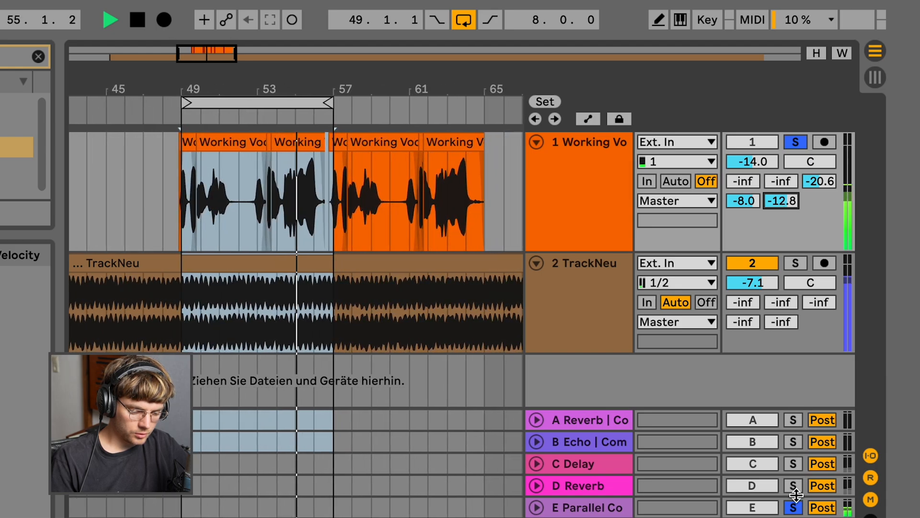
{"action": "mouse_move", "coordinate": [791, 200]}
{"action": "left_mouse_down"}
{"action": "mouse_move", "coordinate": [791, 189]}
{"action": "mouse_move", "coordinate": [791, 201]}
{"action": "left_mouse_up"}
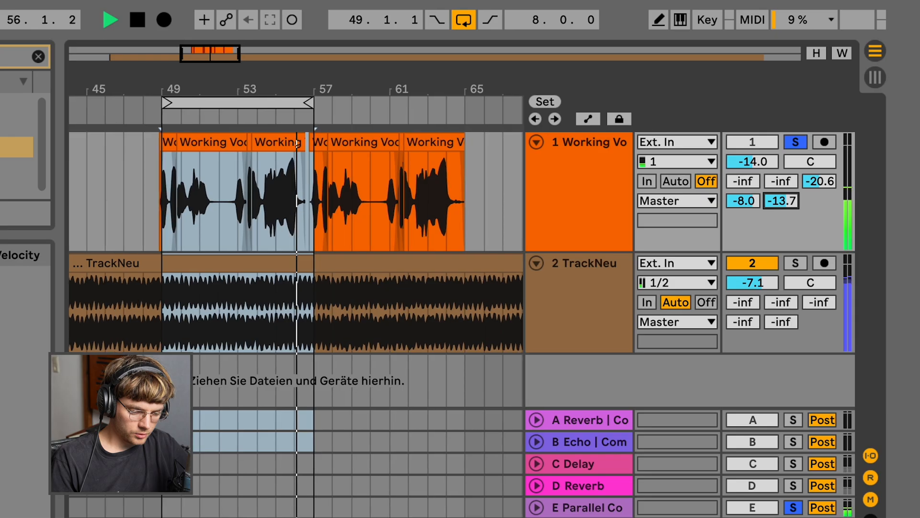
{"action": "key", "text": "space"}
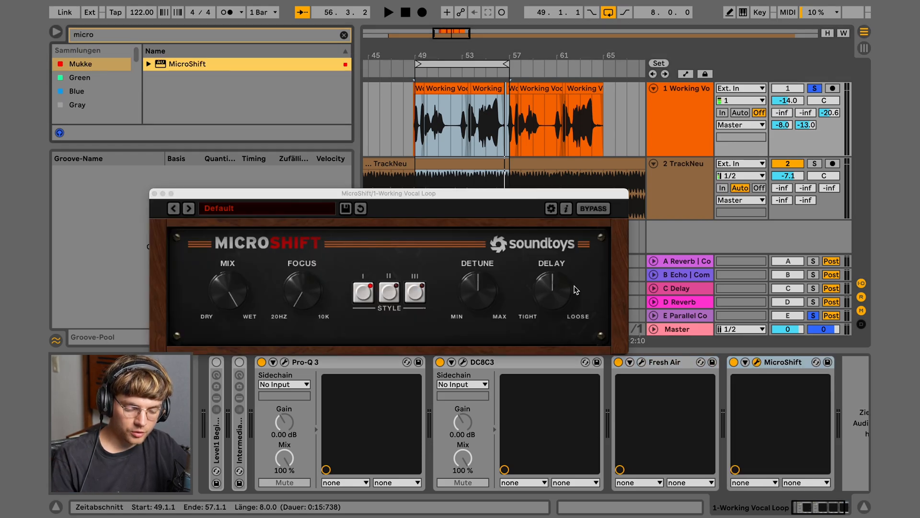
Turn MicroShift's mix down from fully wet toward dry during playback and close its window
{"action": "key", "text": "space"}
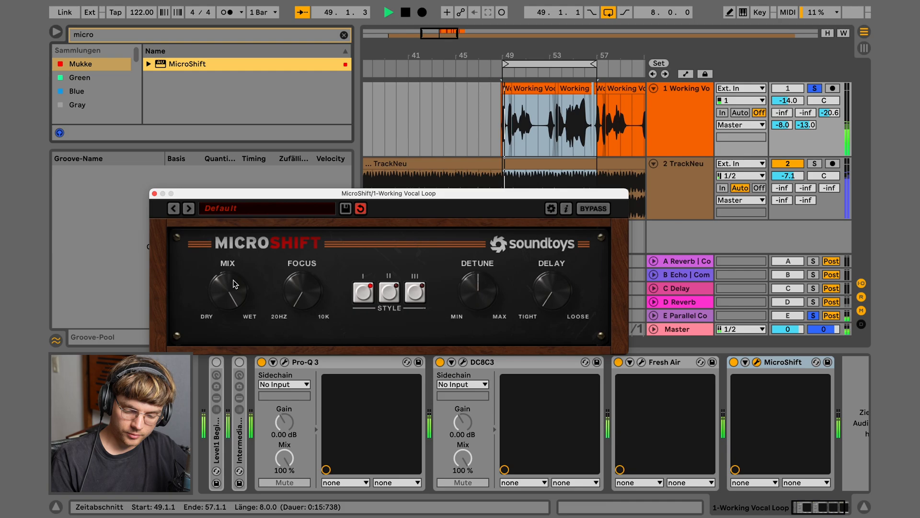
{"action": "left_click_drag", "start_coordinate": [234, 284], "coordinate": [229, 353]}
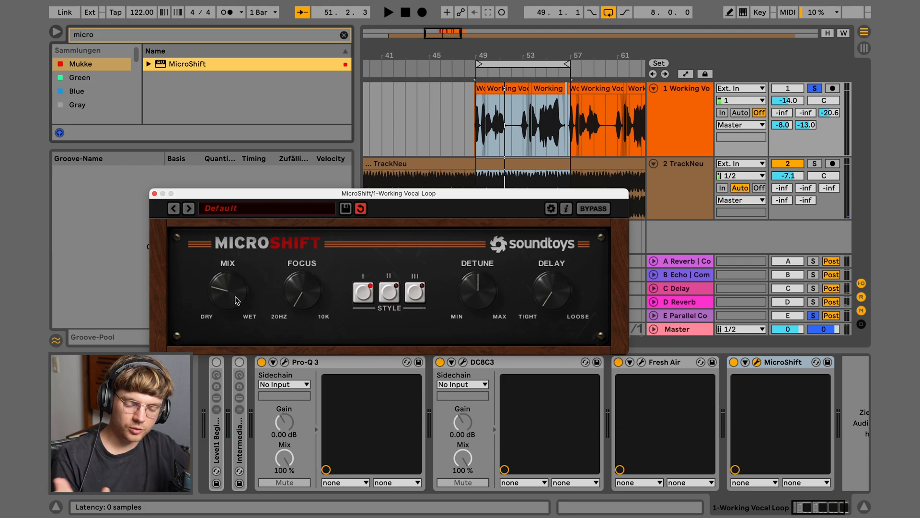
{"action": "key", "text": "space"}
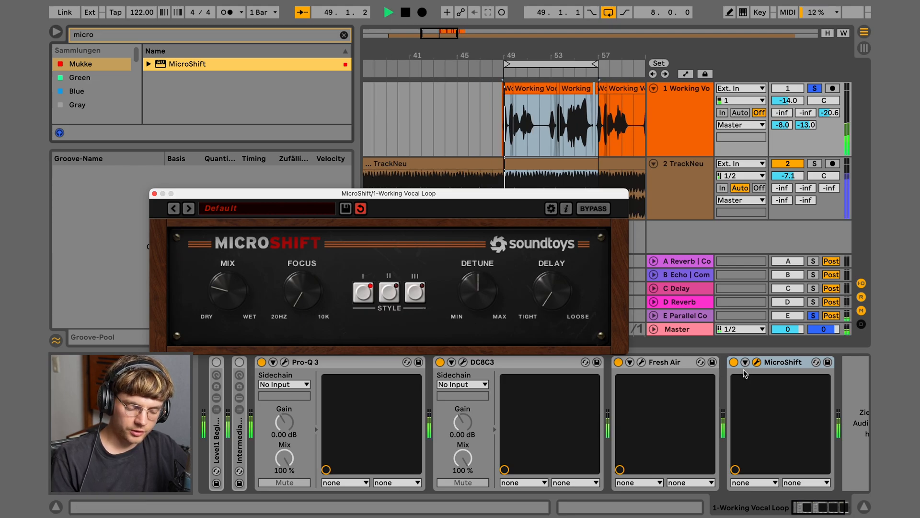
{"action": "key", "text": "space"}
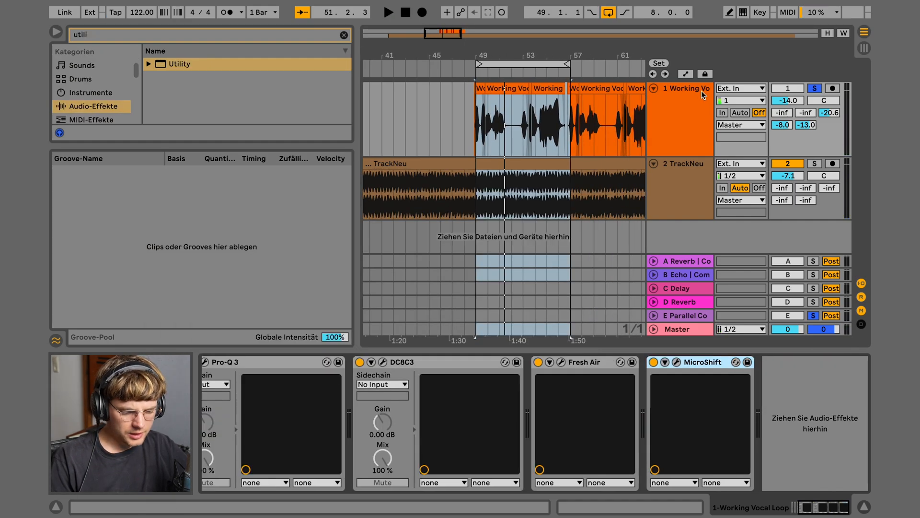
{"action": "left_click", "coordinate": [701, 90]}
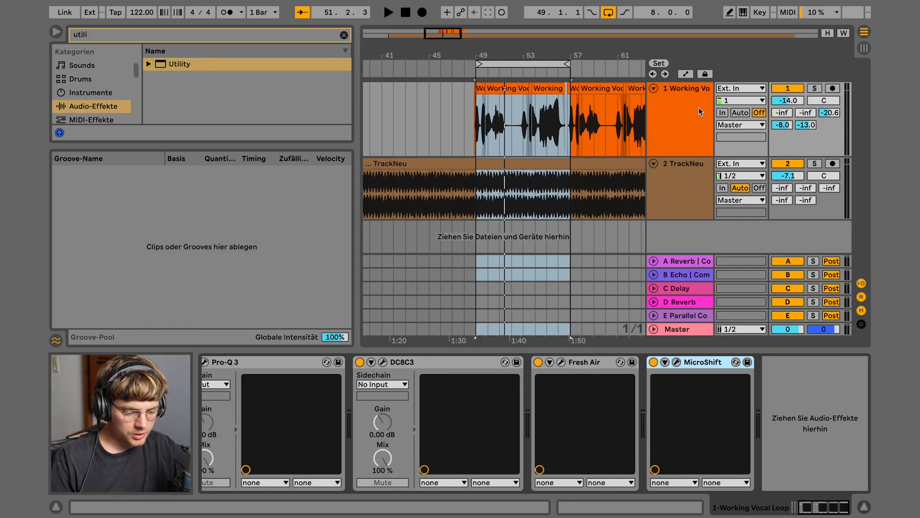
Select the Working Vocal Loop track and play the looped bars
{"action": "left_click", "coordinate": [681, 111]}
{"action": "left_click", "coordinate": [513, 65]}
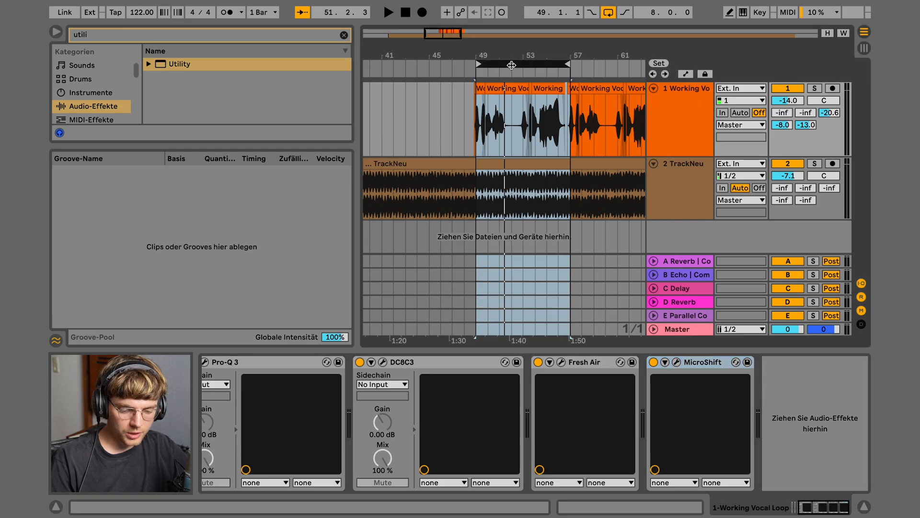
{"action": "left_click", "coordinate": [472, 70]}
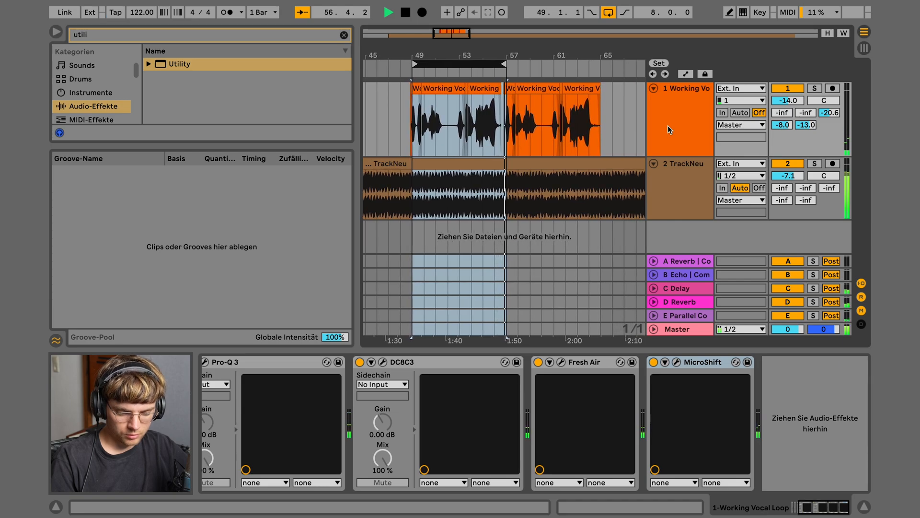
{"action": "key", "text": "space"}
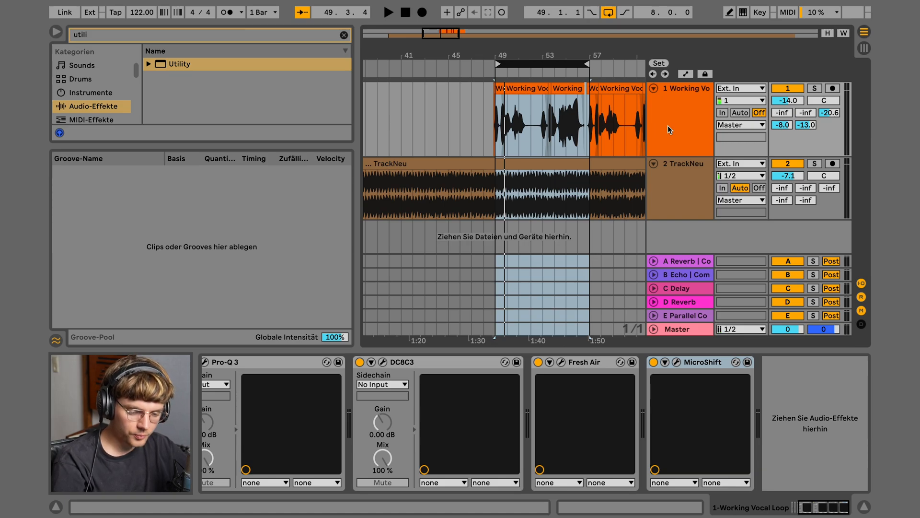
Load Eventide Blackhole after MicroShift on the vocal track and close its plugin window
{"action": "left_click", "coordinate": [671, 118]}
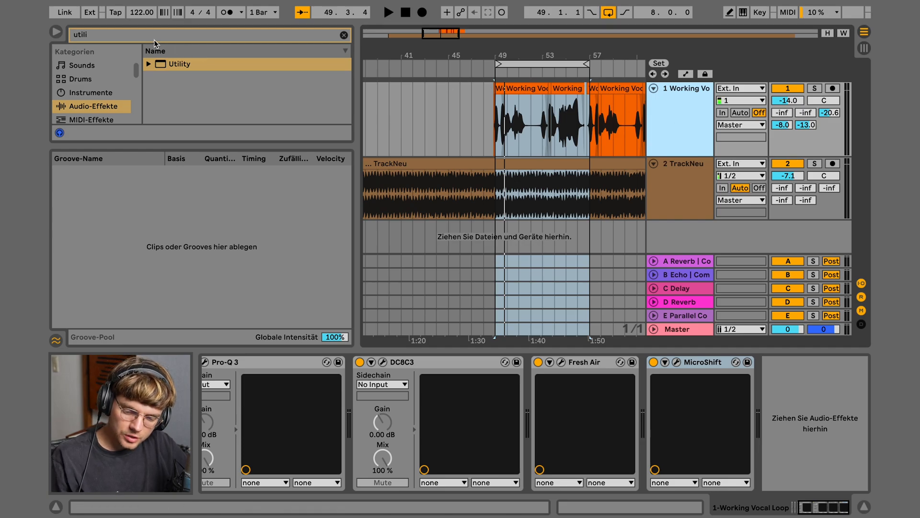
{"action": "left_click", "coordinate": [75, 34]}
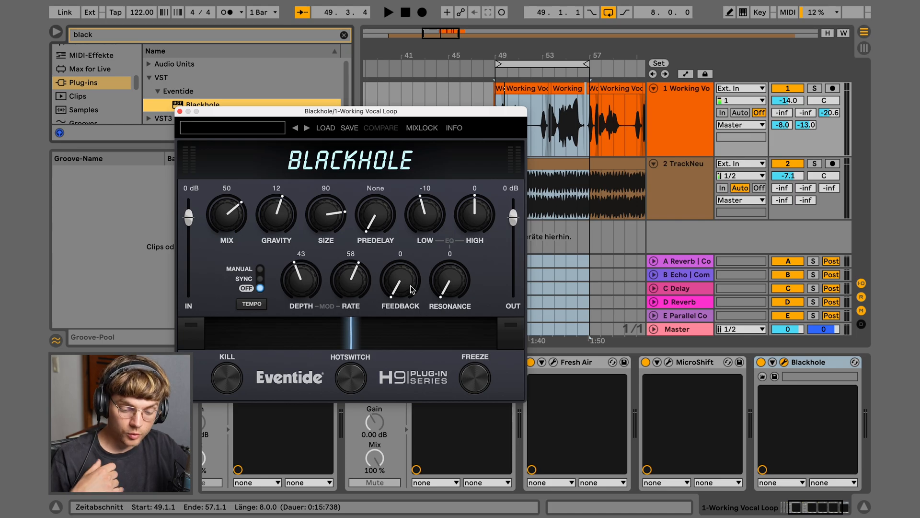
{"action": "left_click", "coordinate": [180, 111]}
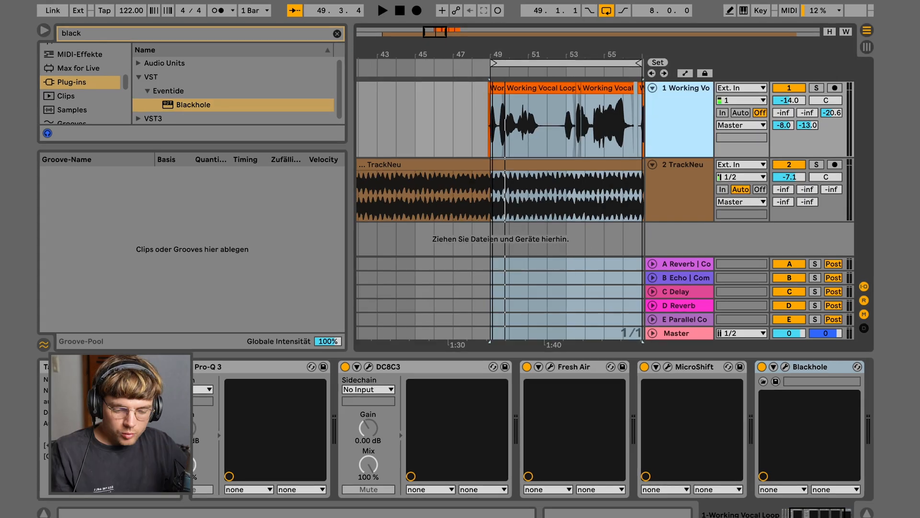
{"action": "left_click_drag", "start_coordinate": [497, 56], "coordinate": [500, 62]}
Select the first vocal hit at bar 49
{"action": "left_click", "coordinate": [521, 119]}
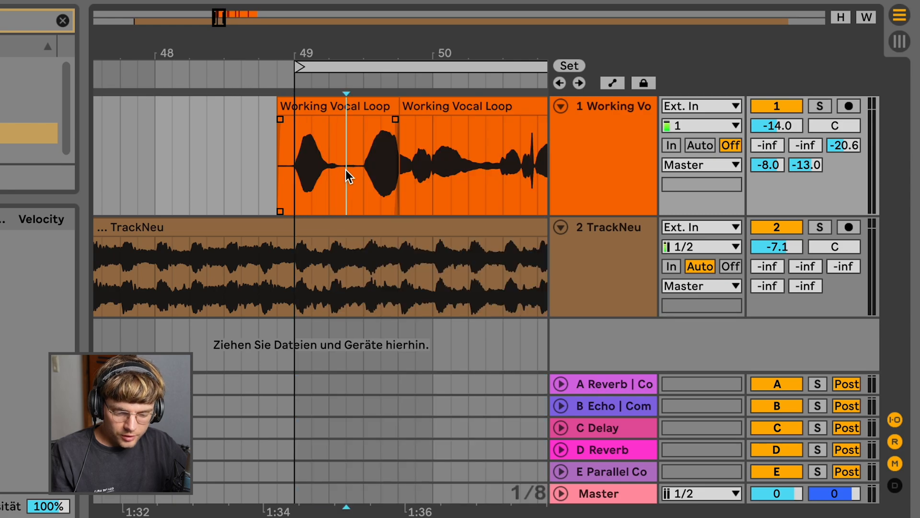
{"action": "left_click_drag", "start_coordinate": [346, 170], "coordinate": [293, 170]}
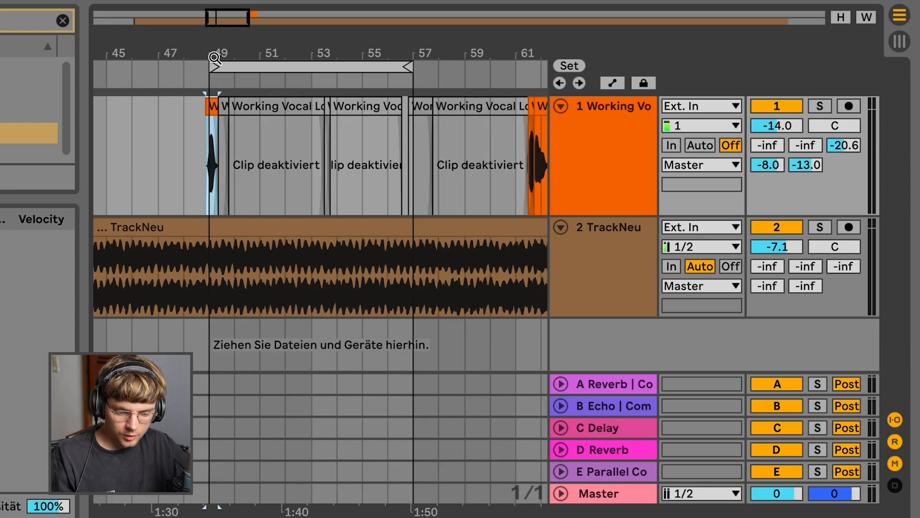
{"action": "left_click_drag", "start_coordinate": [214, 53], "coordinate": [213, 84]}
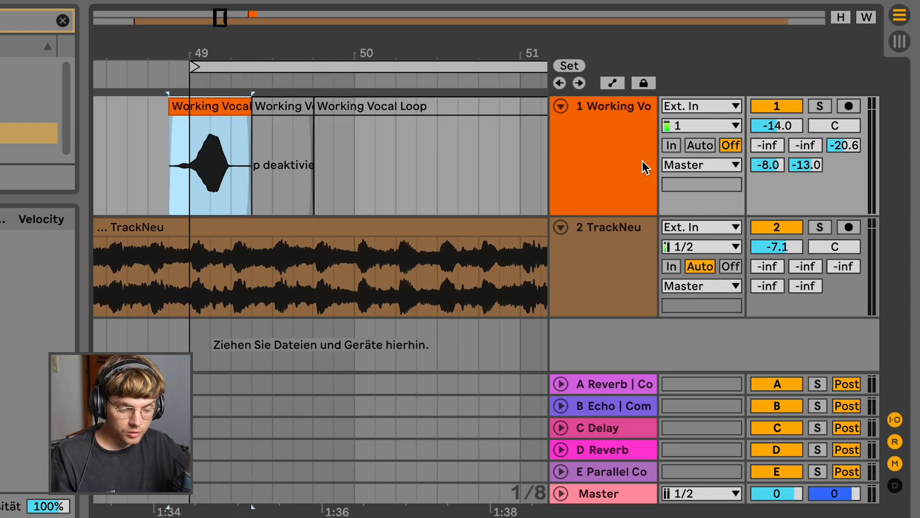
Add a new Audio track fed from 1-Working Vocal Loop and record the hit onto it
{"action": "key", "text": "ctrl+t"}
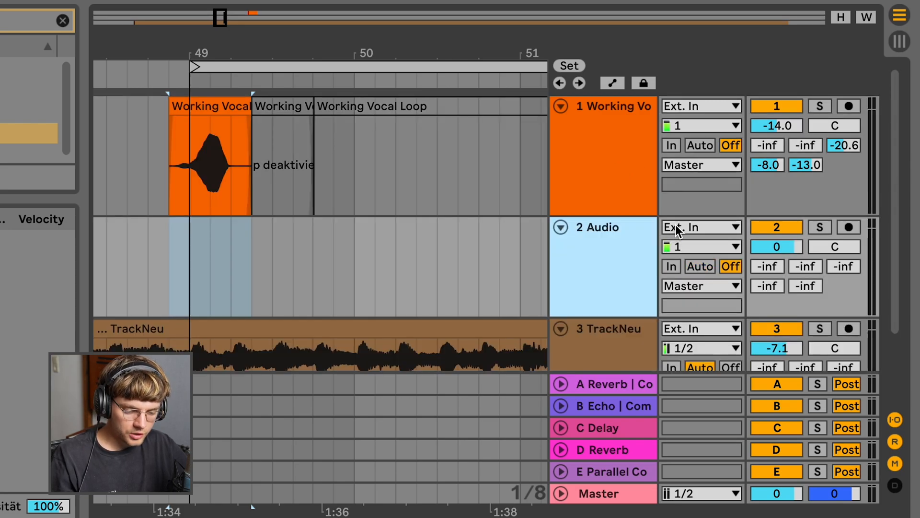
{"action": "left_click", "coordinate": [675, 223]}
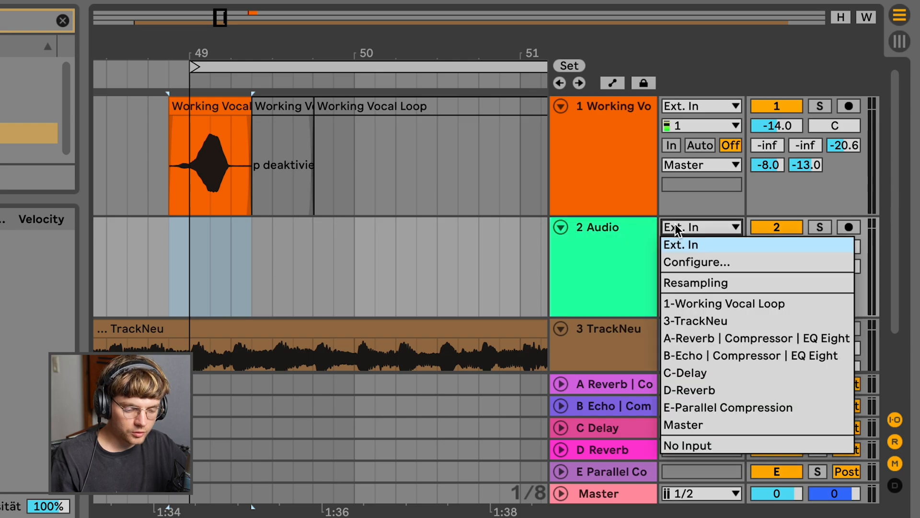
{"action": "left_click", "coordinate": [693, 306]}
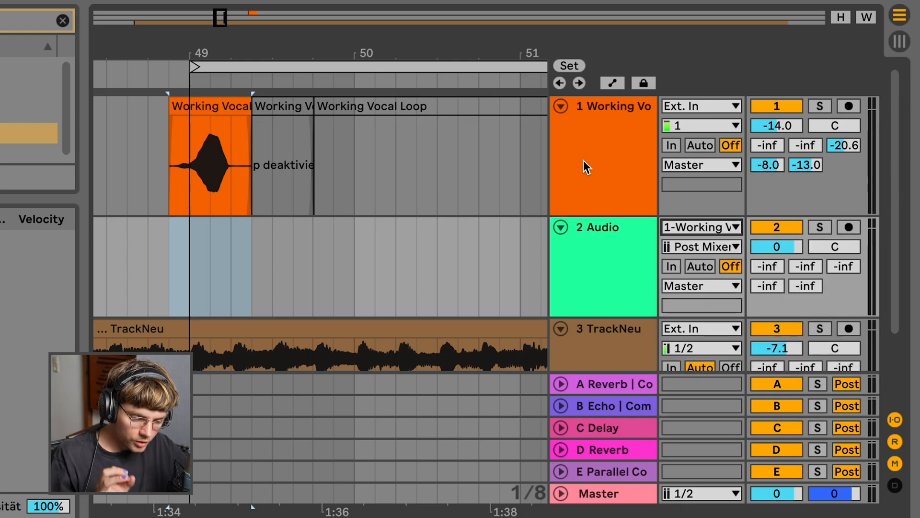
{"action": "left_click", "coordinate": [593, 137]}
{"action": "left_click", "coordinate": [604, 260]}
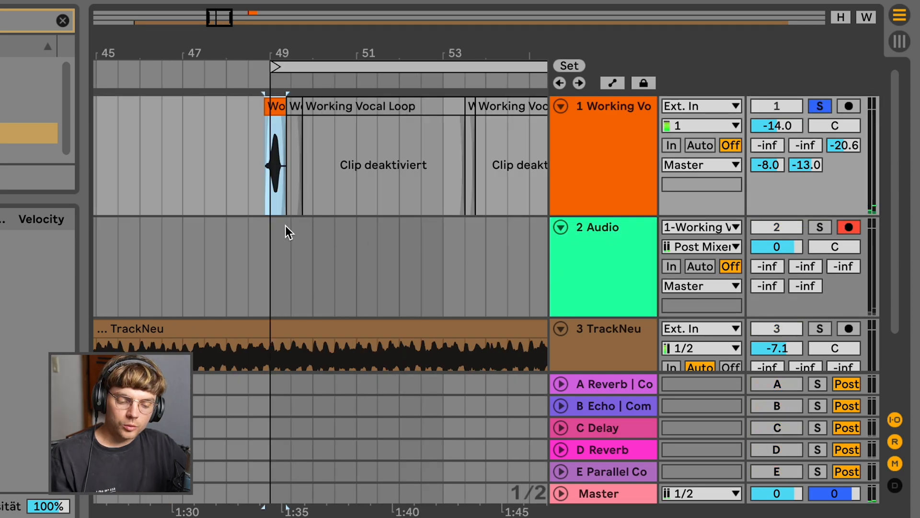
{"action": "left_click", "coordinate": [242, 249]}
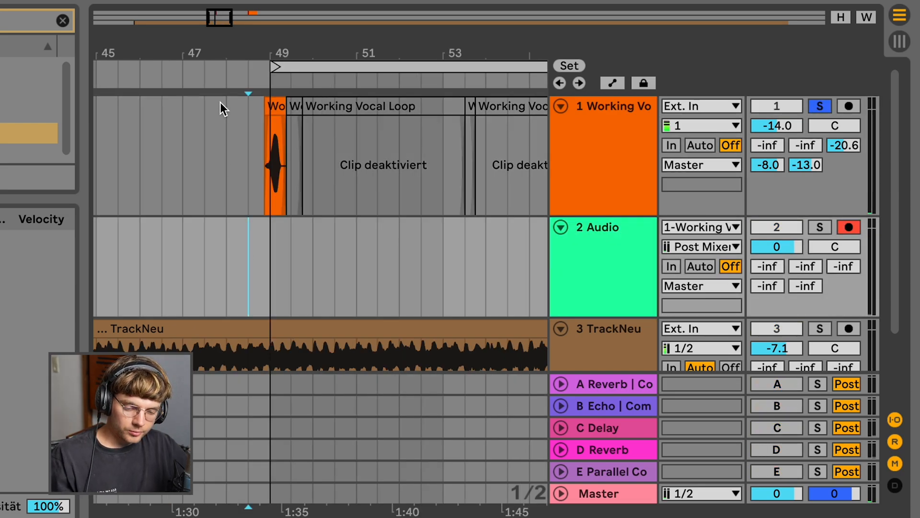
{"action": "key", "text": "F9"}
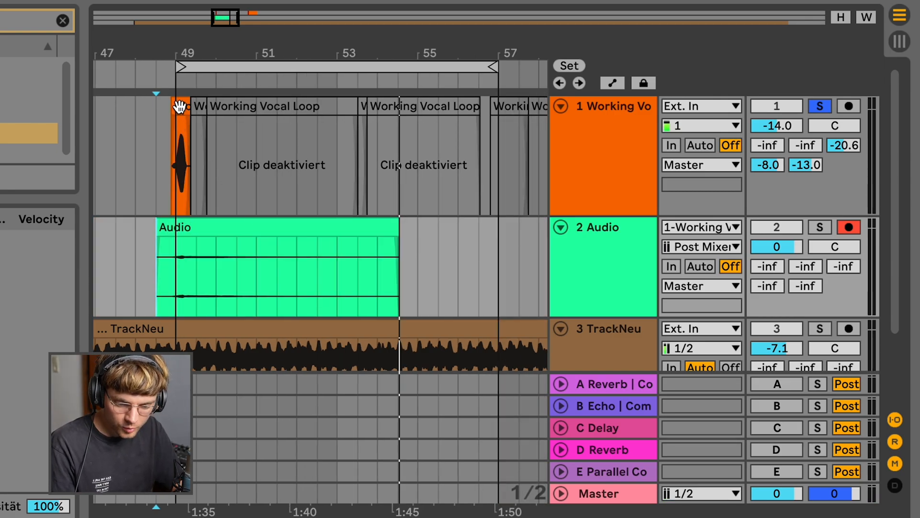
Stop recording, solo the new Audio track and reverse the recorded clip
{"action": "key", "text": "space"}
{"action": "left_click", "coordinate": [180, 107]}
{"action": "left_click", "coordinate": [243, 228]}
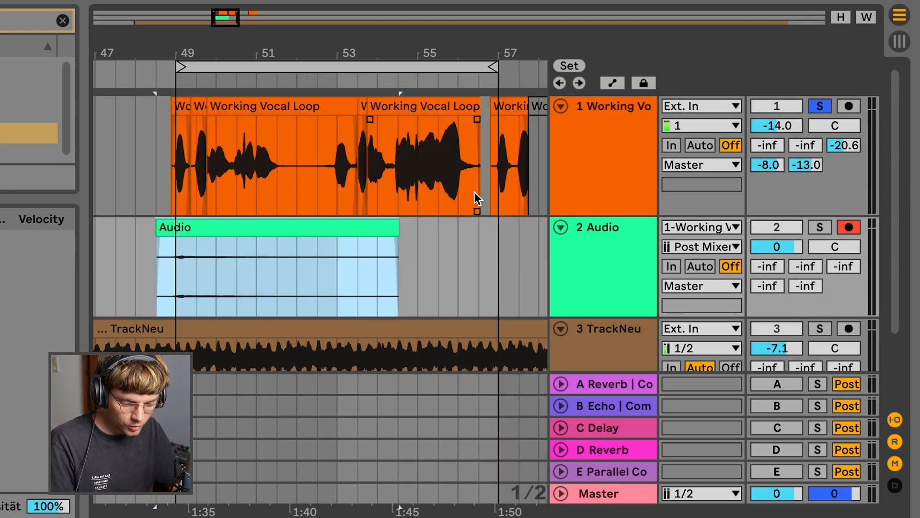
{"action": "left_click", "coordinate": [821, 227]}
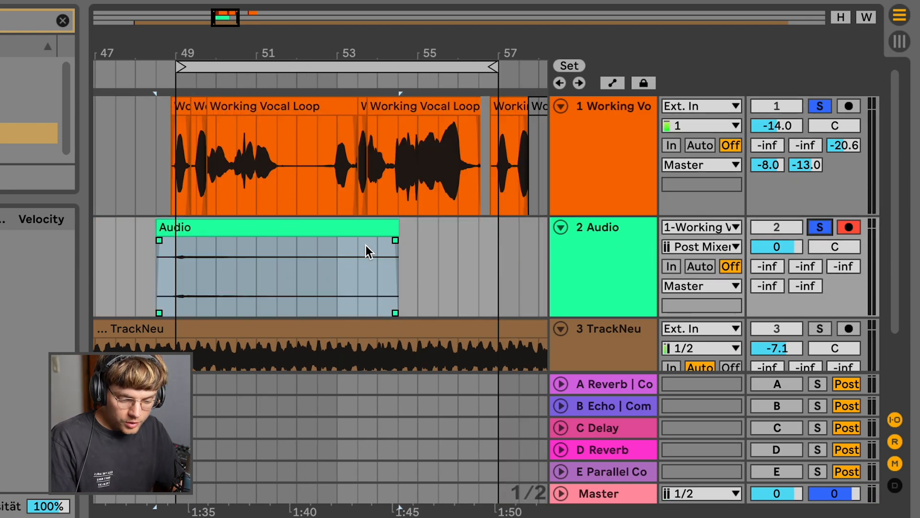
{"action": "left_click", "coordinate": [351, 230]}
{"action": "key", "text": "r"}
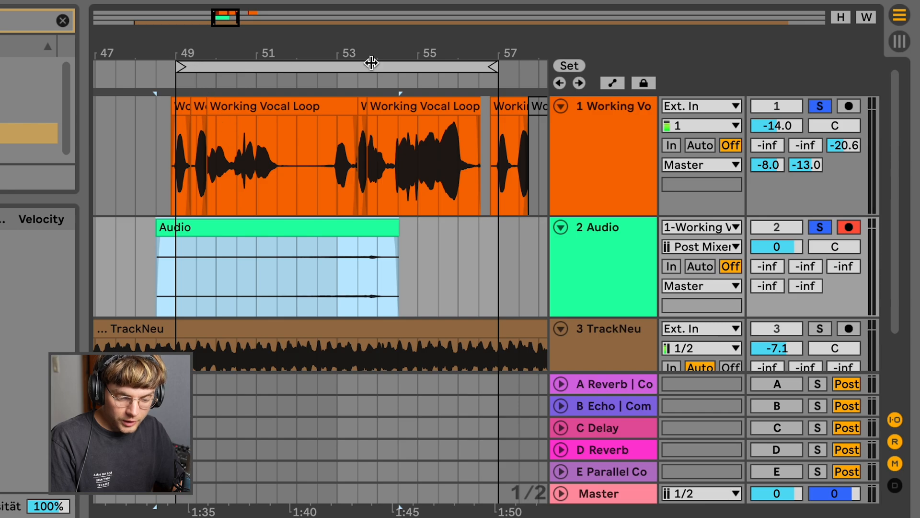
Trim the start of the reversed clip so it sits just before bar 49
{"action": "left_click", "coordinate": [597, 156]}
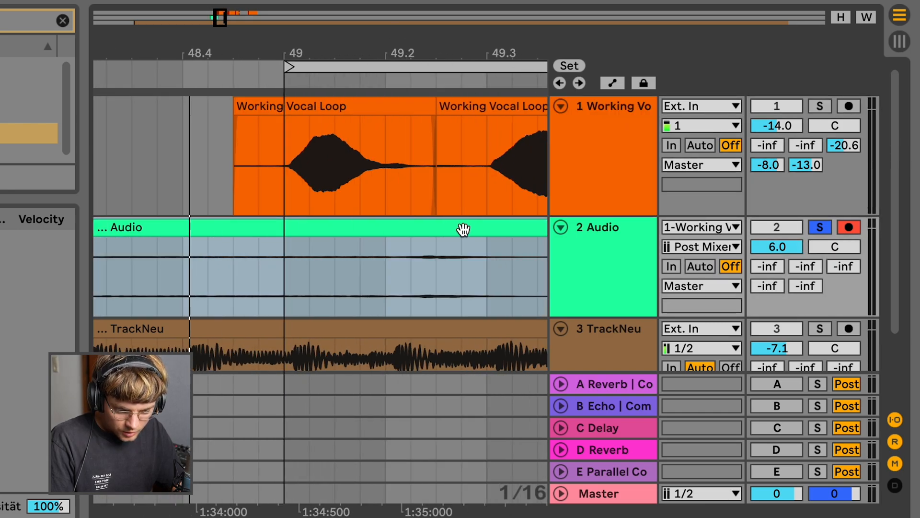
{"action": "left_click", "coordinate": [259, 278]}
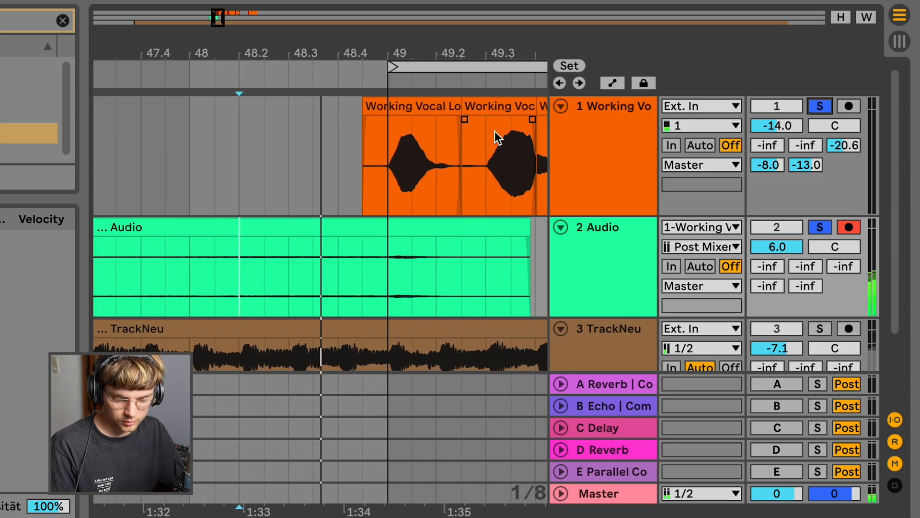
{"action": "left_click_drag", "start_coordinate": [398, 53], "coordinate": [396, 54]}
{"action": "left_click_drag", "start_coordinate": [299, 239], "coordinate": [315, 241]}
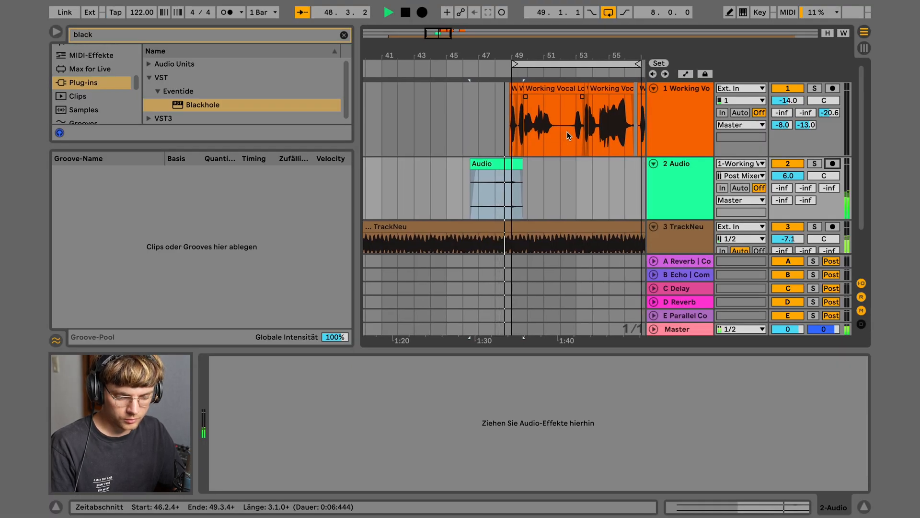